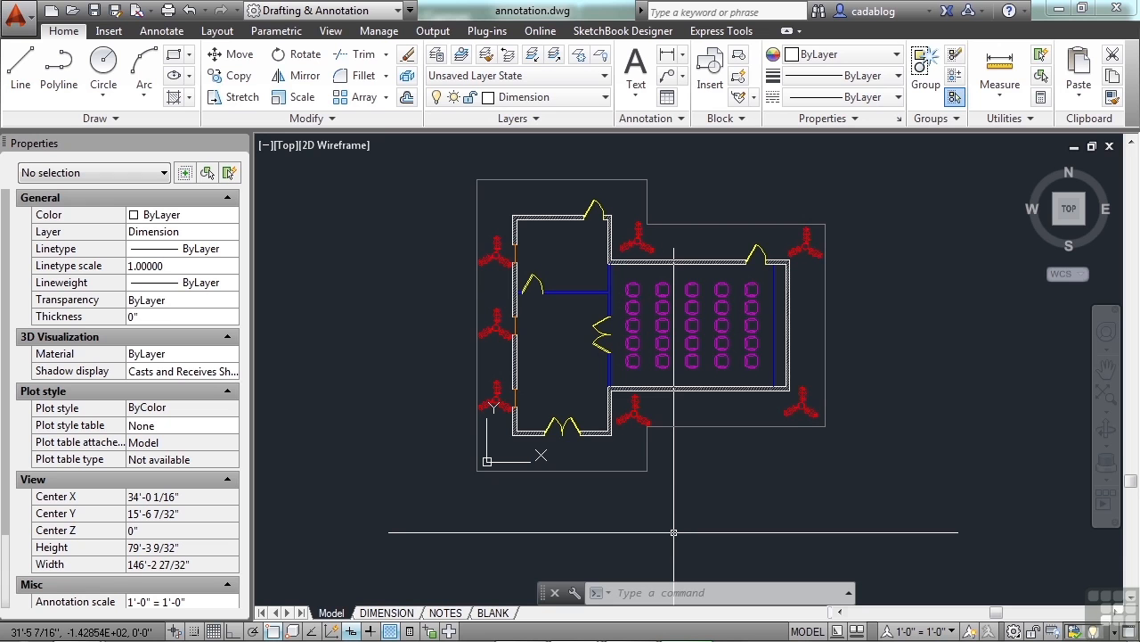
Copy the chair nearest the room's lower-left corner into the open area outside, below and left of the double door.
type("co")
key("Return")
scroll(633, 370, "up", 6)
left_click(586, 377)
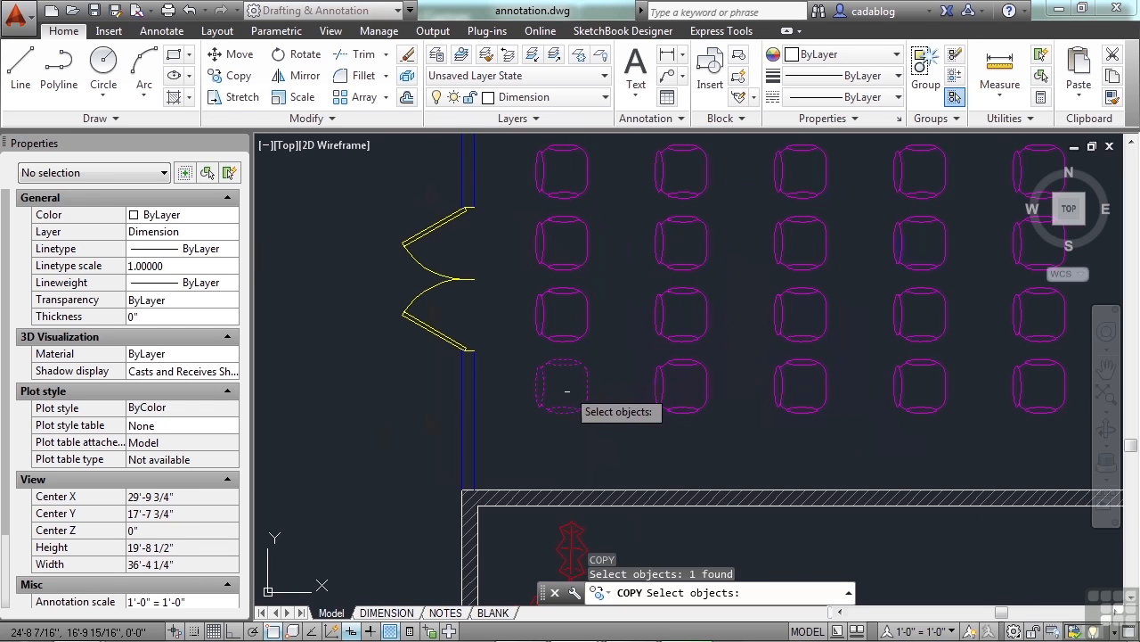
key("Return")
left_click(565, 388)
scroll(580, 374, "down", 4)
scroll(509, 383, "up", 2)
scroll(494, 388, "up", 2)
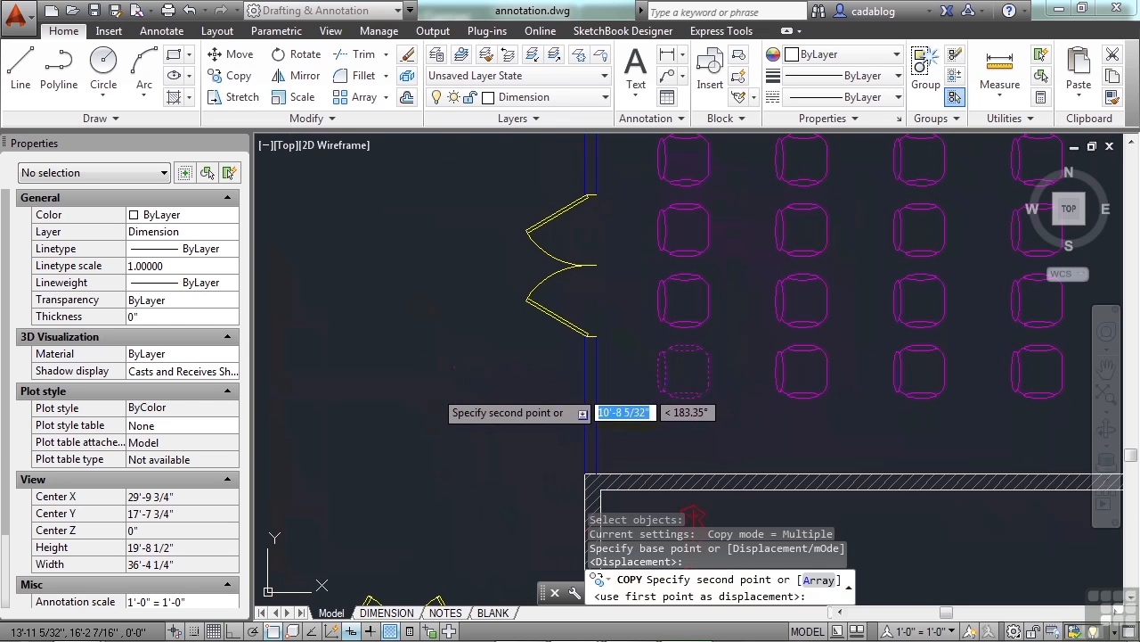
left_click(413, 397)
key("Return")
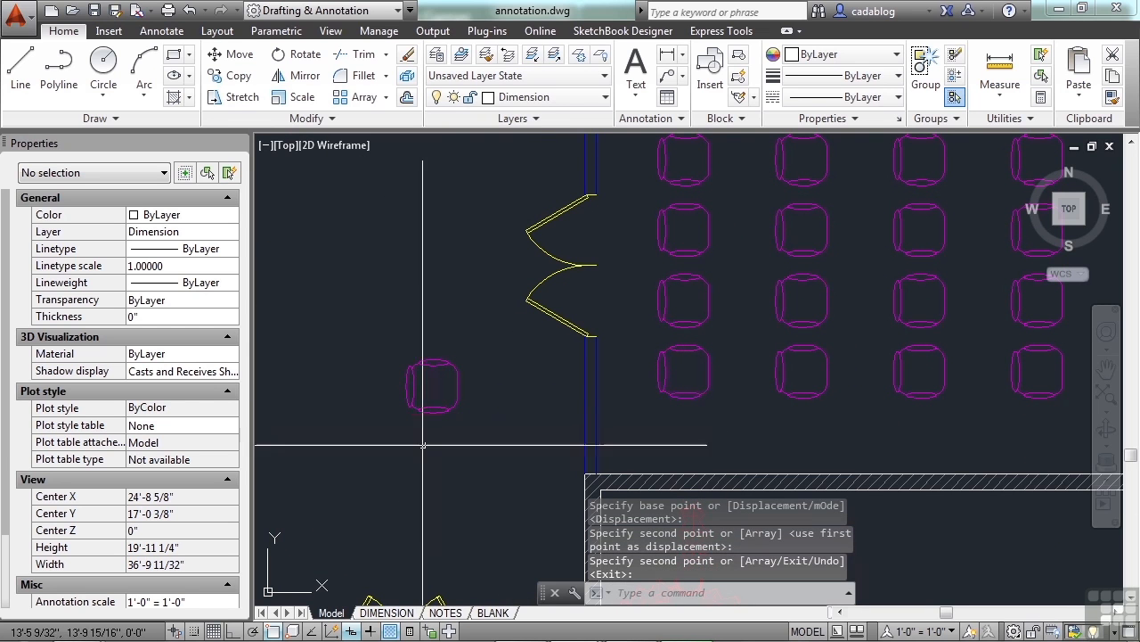
type("EXPLODE")
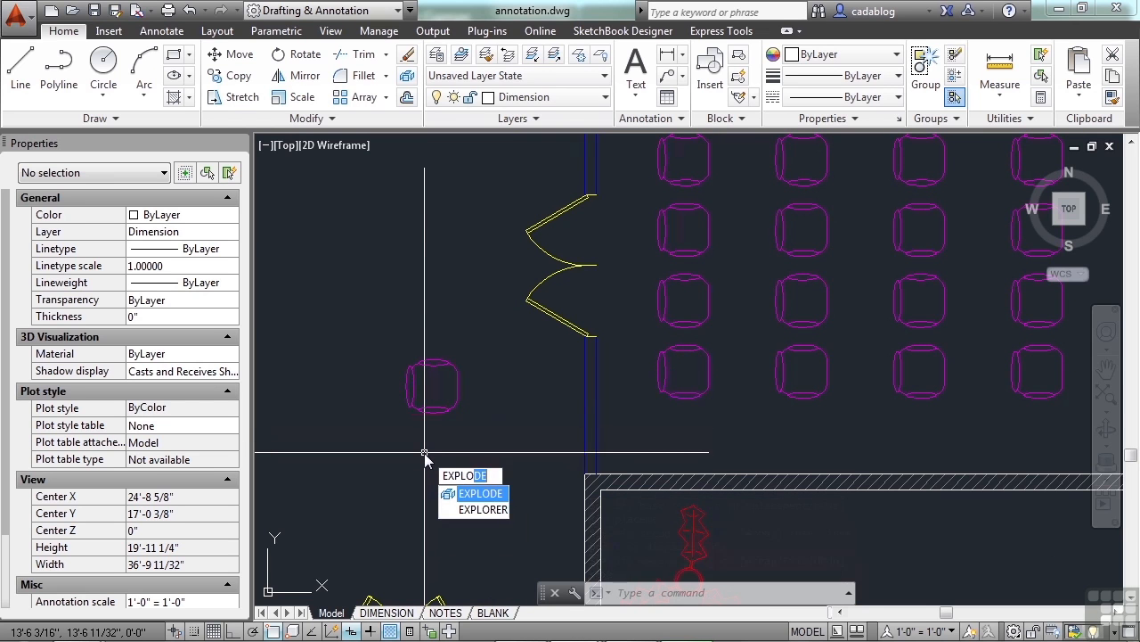
key("Escape")
type("x")
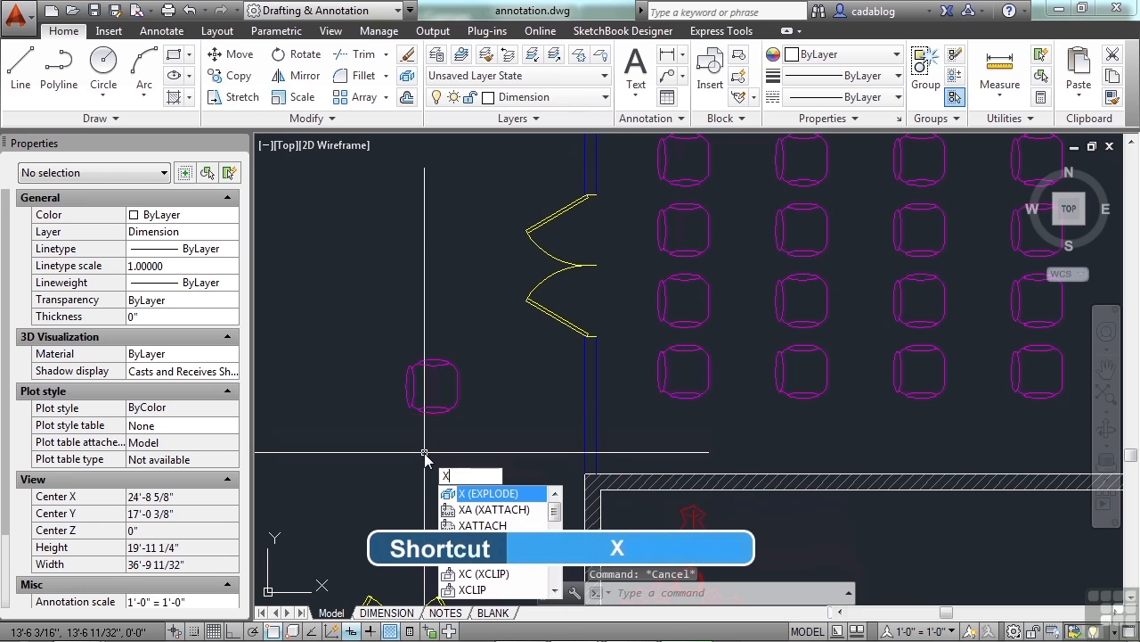
key("Escape")
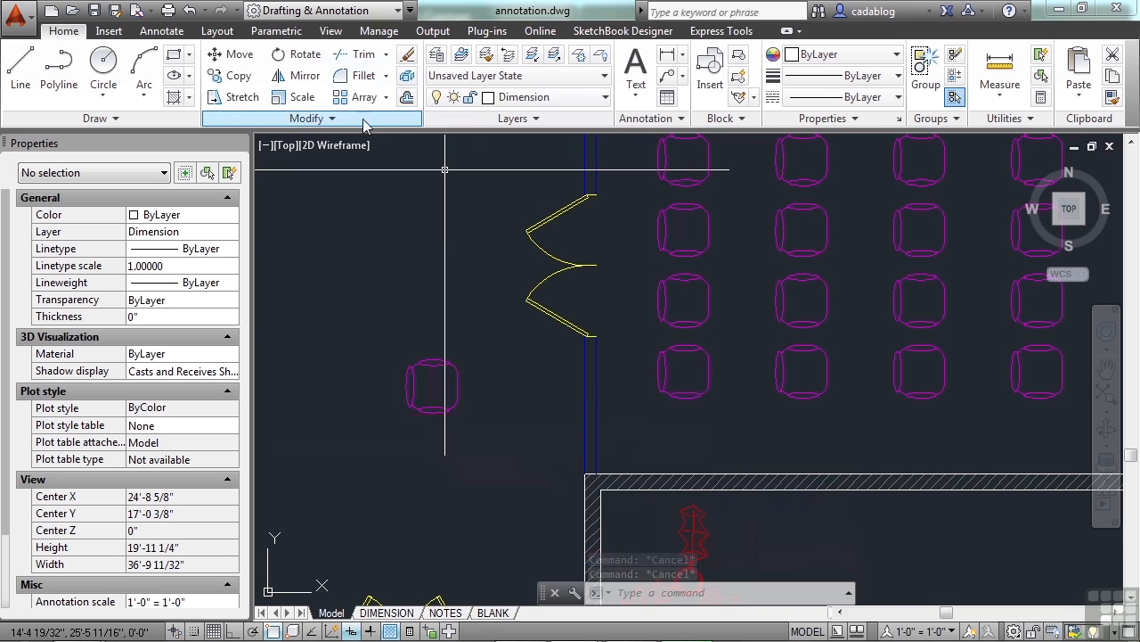
Explode the copied chair block outside the seating room.
left_click(409, 78)
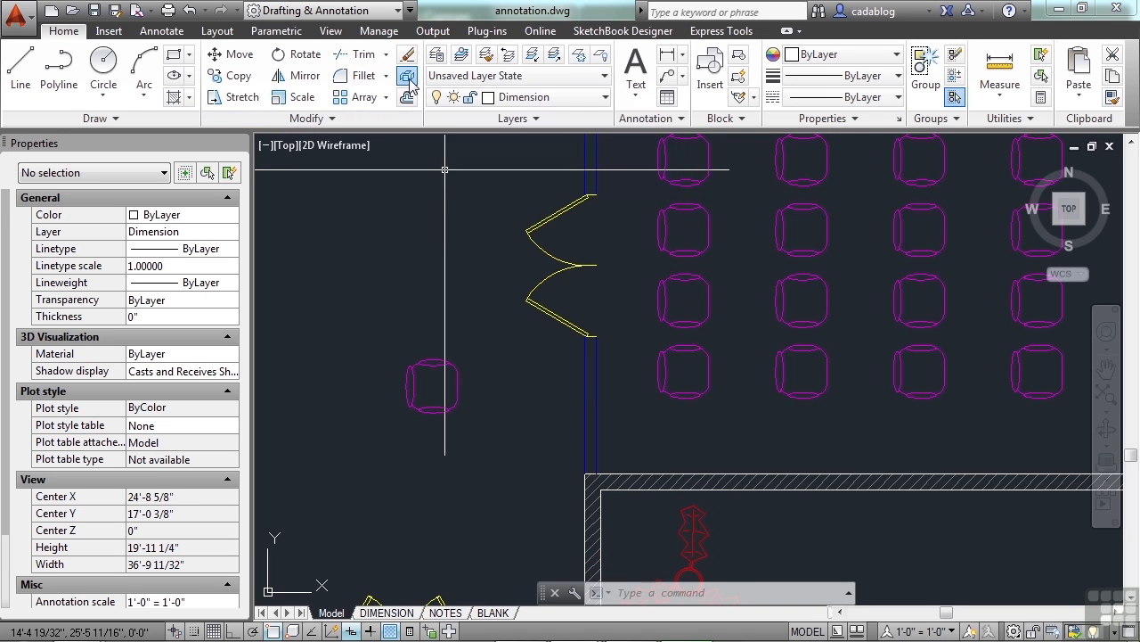
scroll(423, 385, "up", 2)
left_click(452, 373)
key("Return")
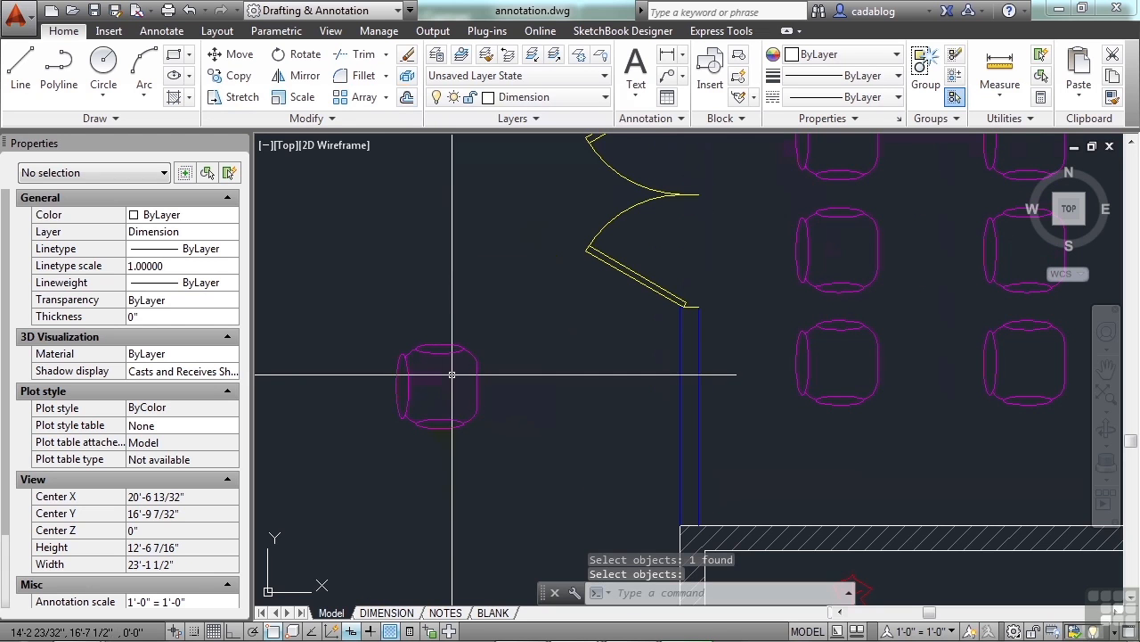
Check the object type and properties of the nearest original chair in the seating rows.
left_click(861, 390)
left_click(842, 412)
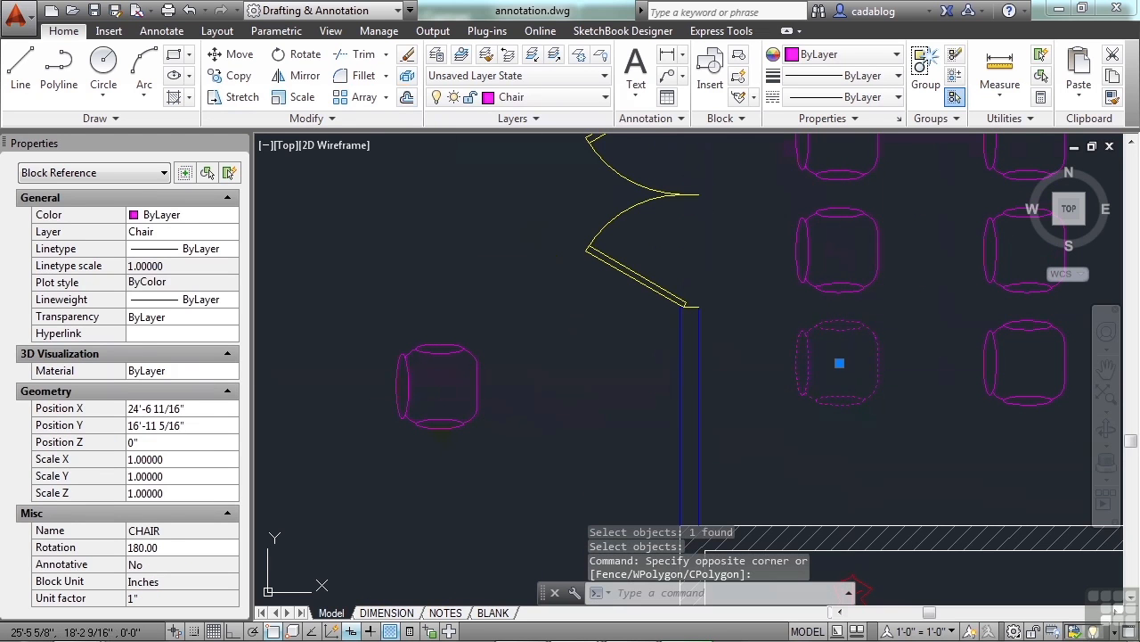
key("Escape")
Inspect the exploded chair's armrest and backrest ellipses and its seat outline as separate objects.
left_click(451, 381)
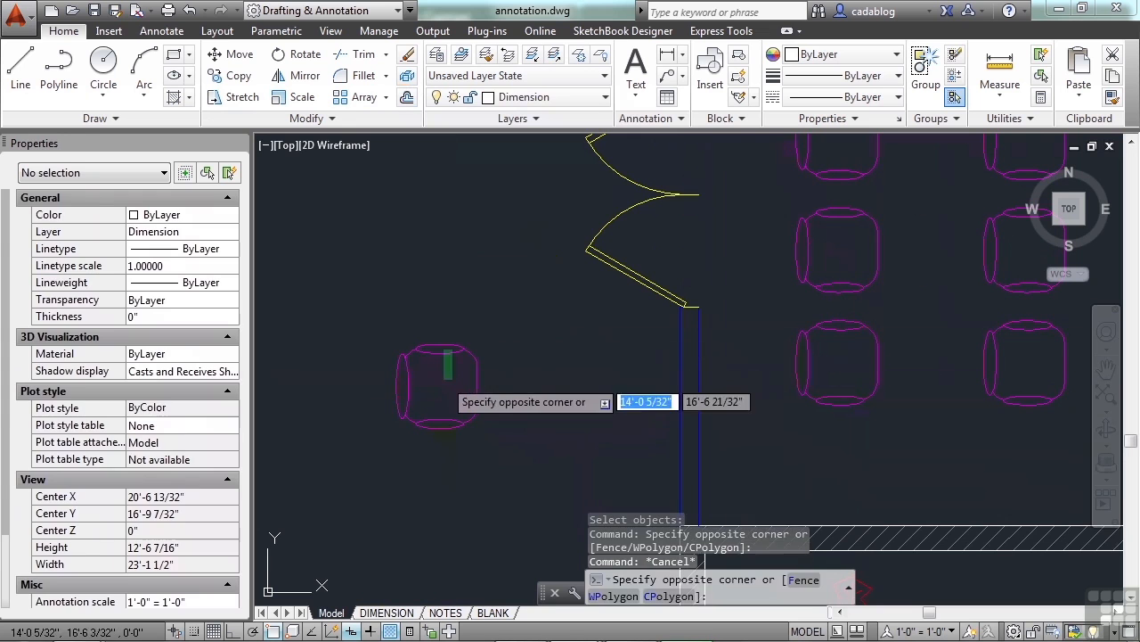
left_click(424, 394)
scroll(422, 397, "up", 5)
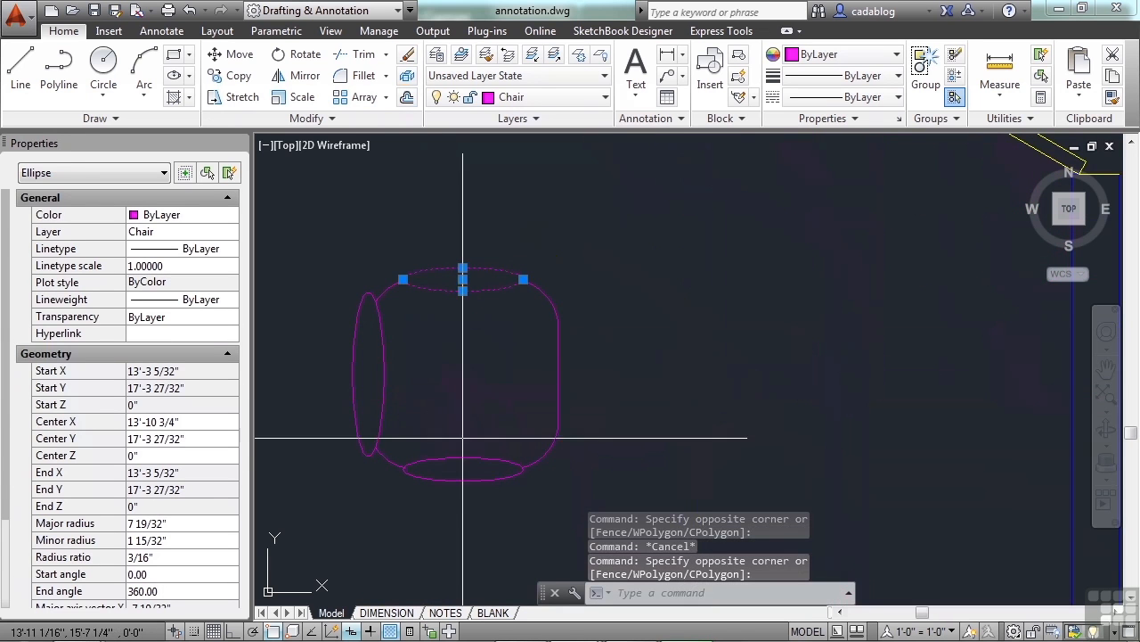
key("Escape")
left_click(461, 457)
left_click(398, 391)
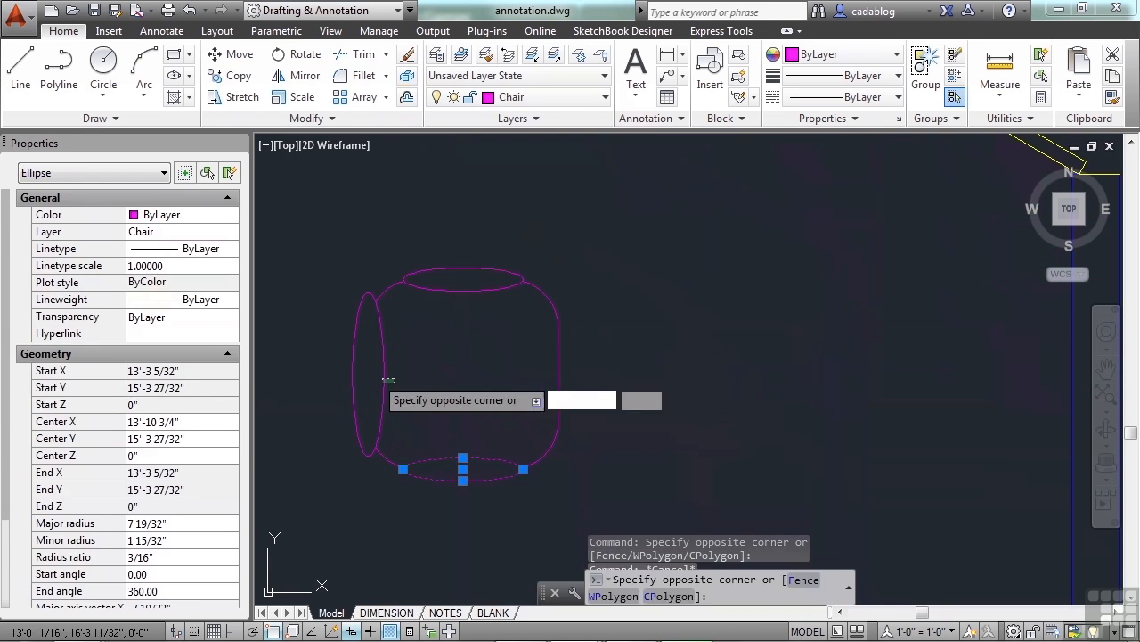
left_click(378, 378)
key("Escape")
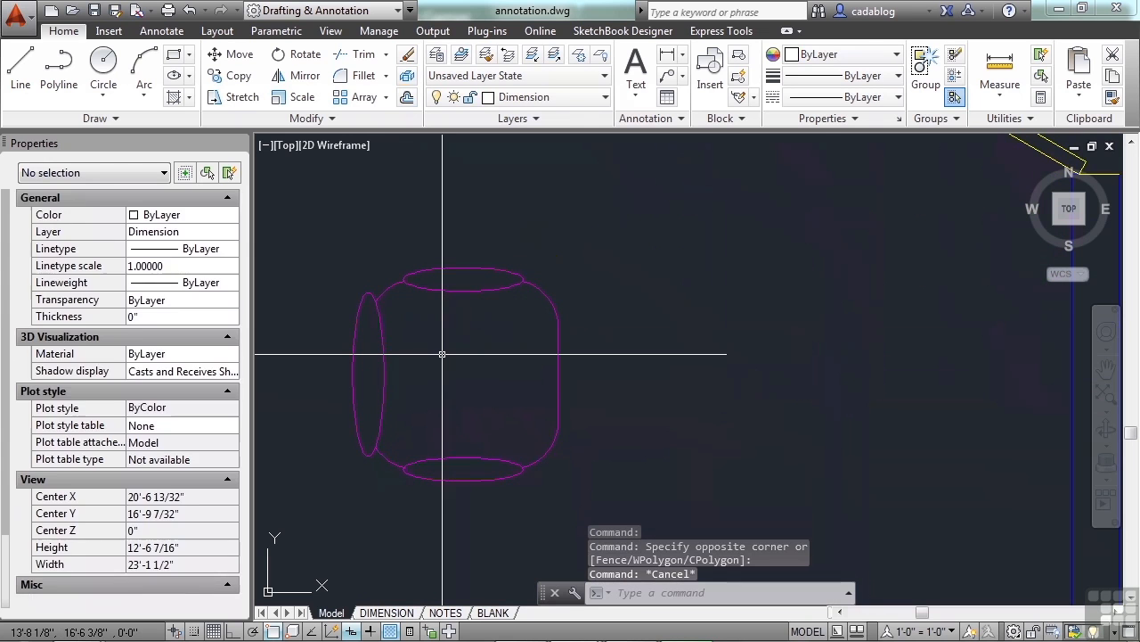
left_click(388, 291)
key("Escape")
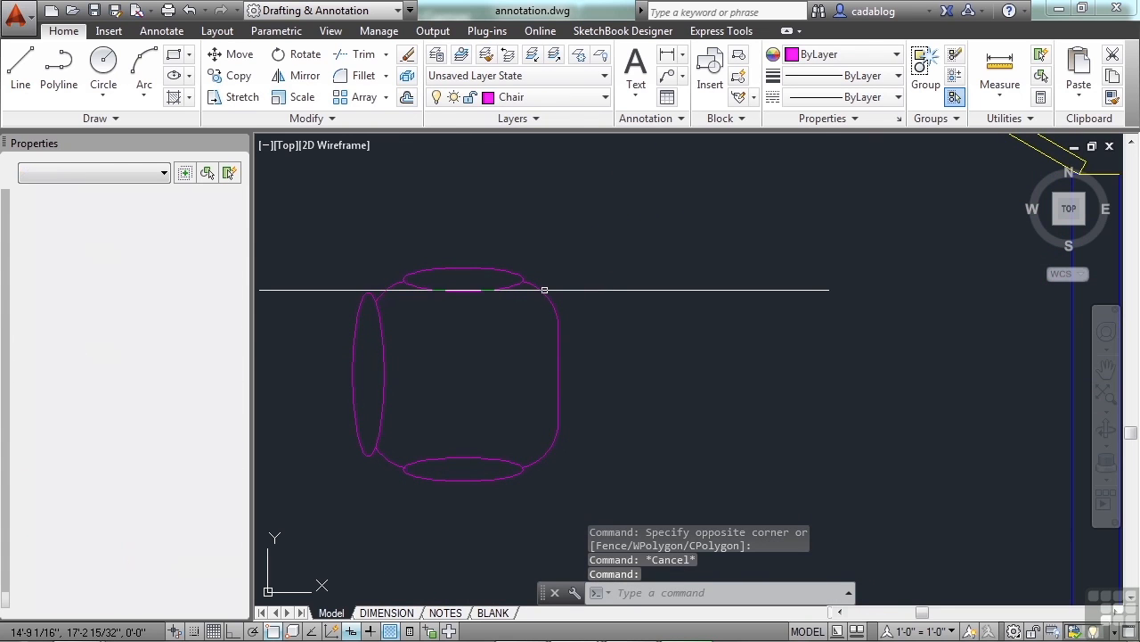
left_click(537, 318)
key("Escape")
Explode the chair's upper-left corner curve and the rounded outline along the seat's right side.
middle_click_drag(454, 384, 475, 382)
type("x")
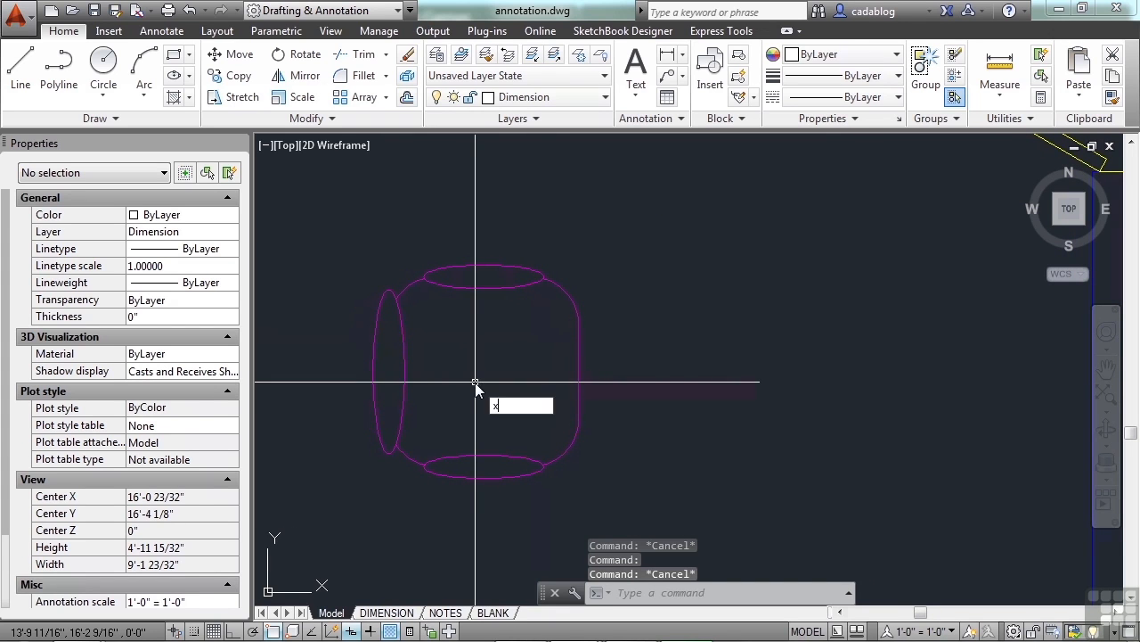
key("Return")
scroll(421, 298, "up", 2)
left_click(400, 278)
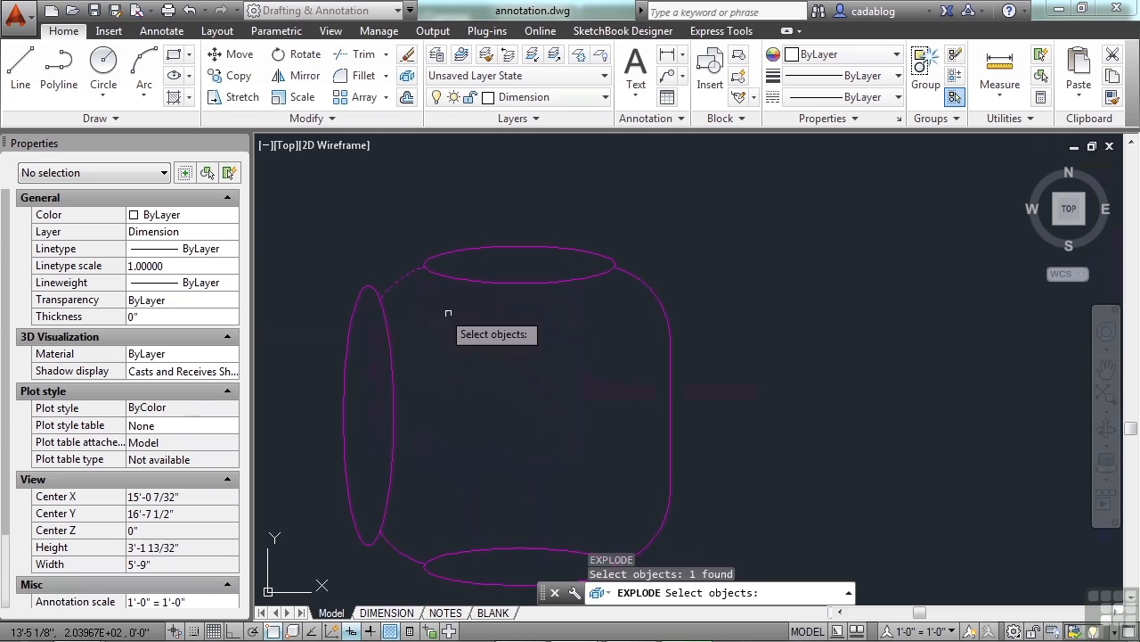
left_click(684, 259)
scroll(677, 267, "down", 2)
left_click(667, 314)
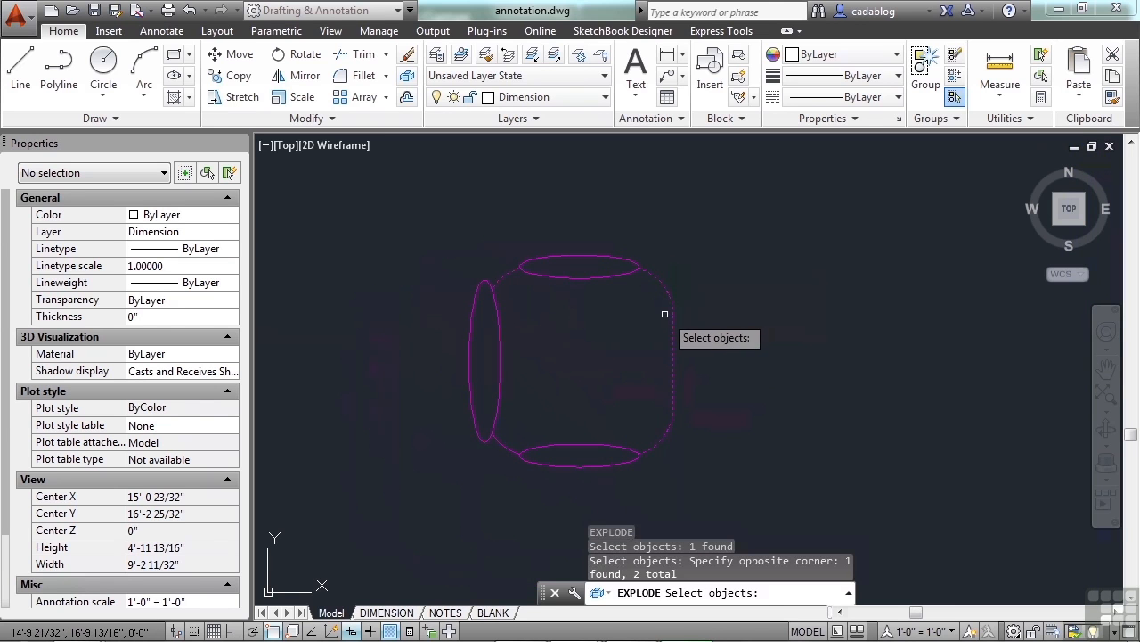
Check the seat outline's right edge and its two upper corners as individual line and arc objects.
left_click(673, 323)
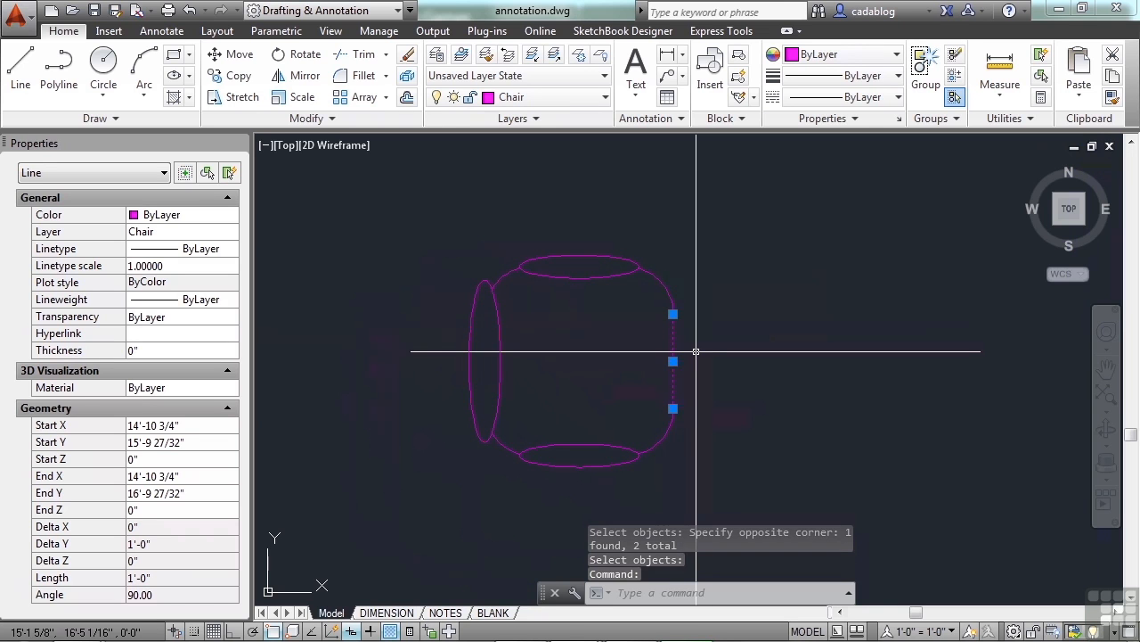
key("Escape")
left_click(663, 284)
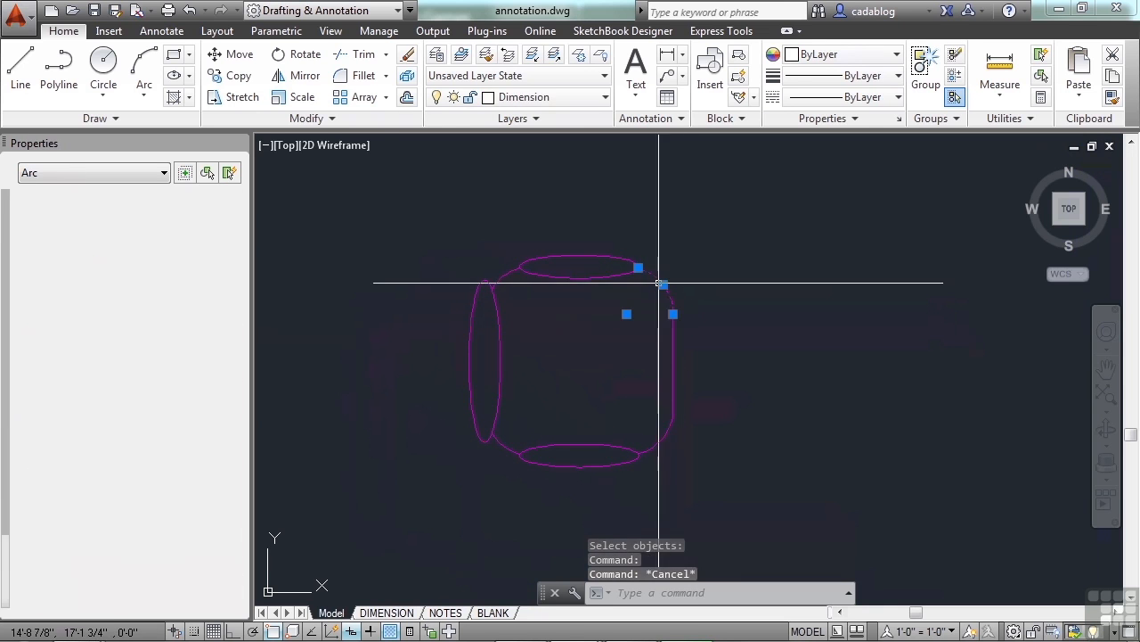
key("Escape")
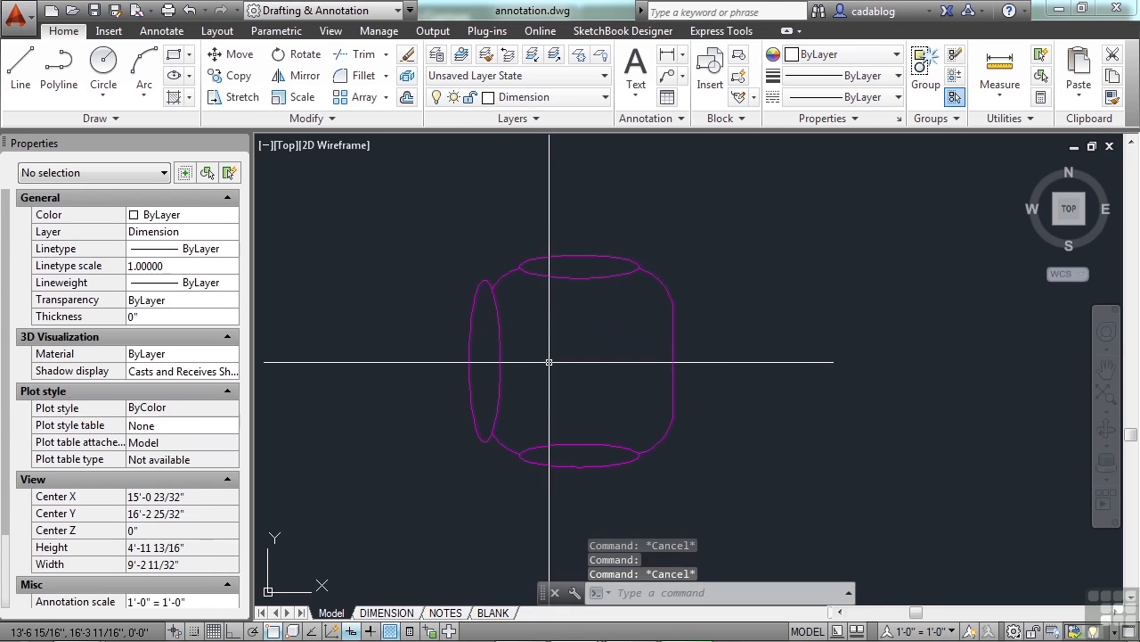
left_click(508, 273)
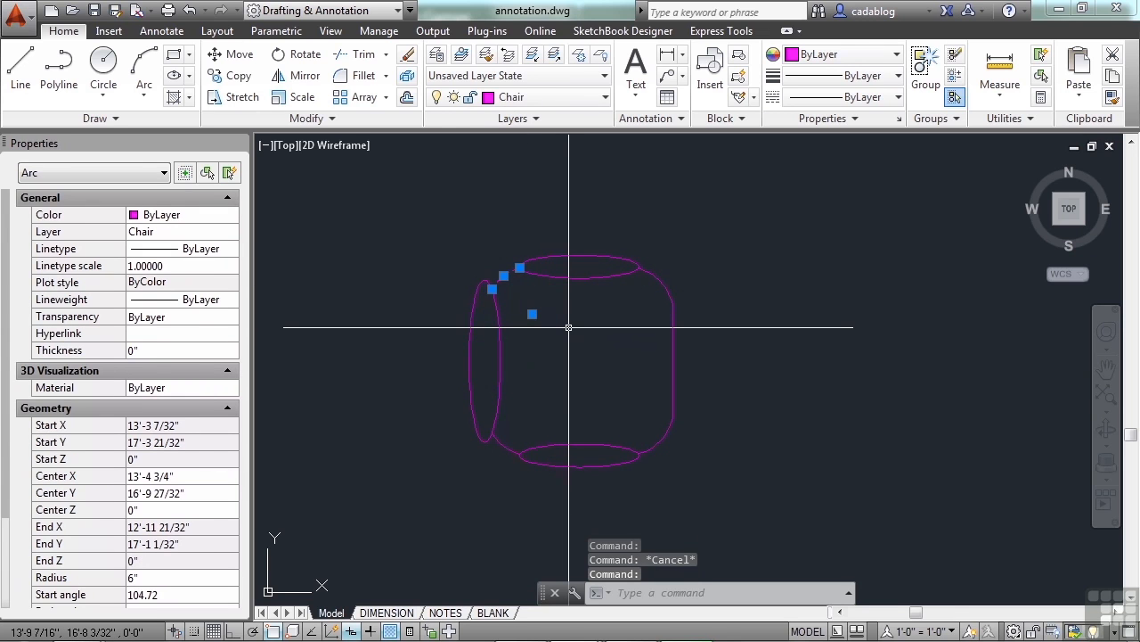
key("Escape")
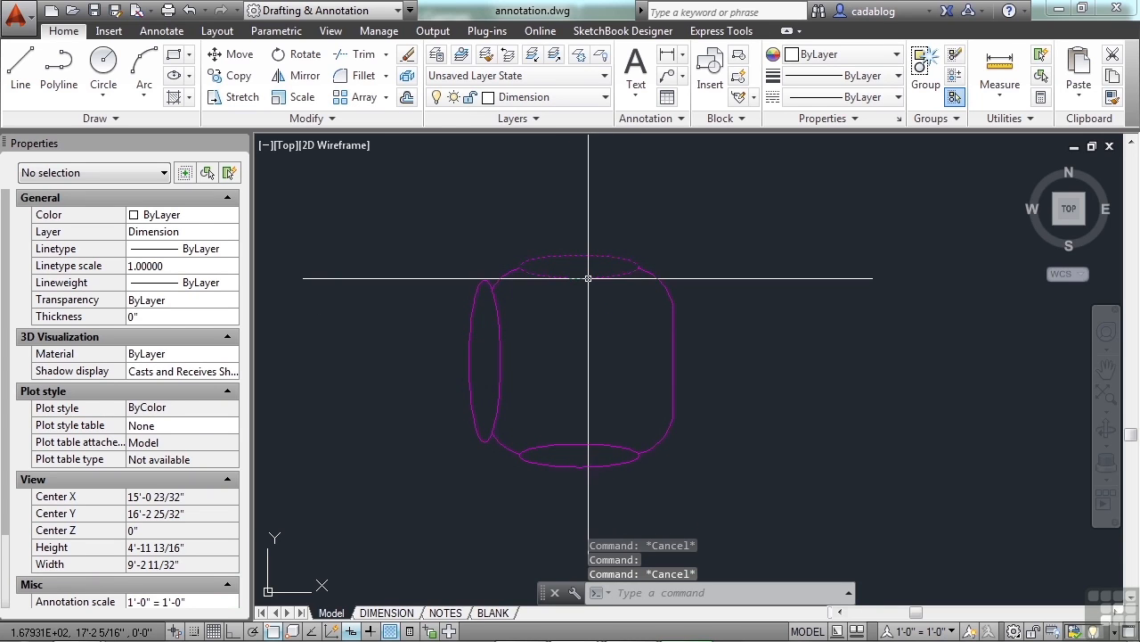
Draw a rectangle about 1'-3" by 3 5/8" around the chair's upper armrest ellipse and delete that ellipse.
mouse_move(581, 285)
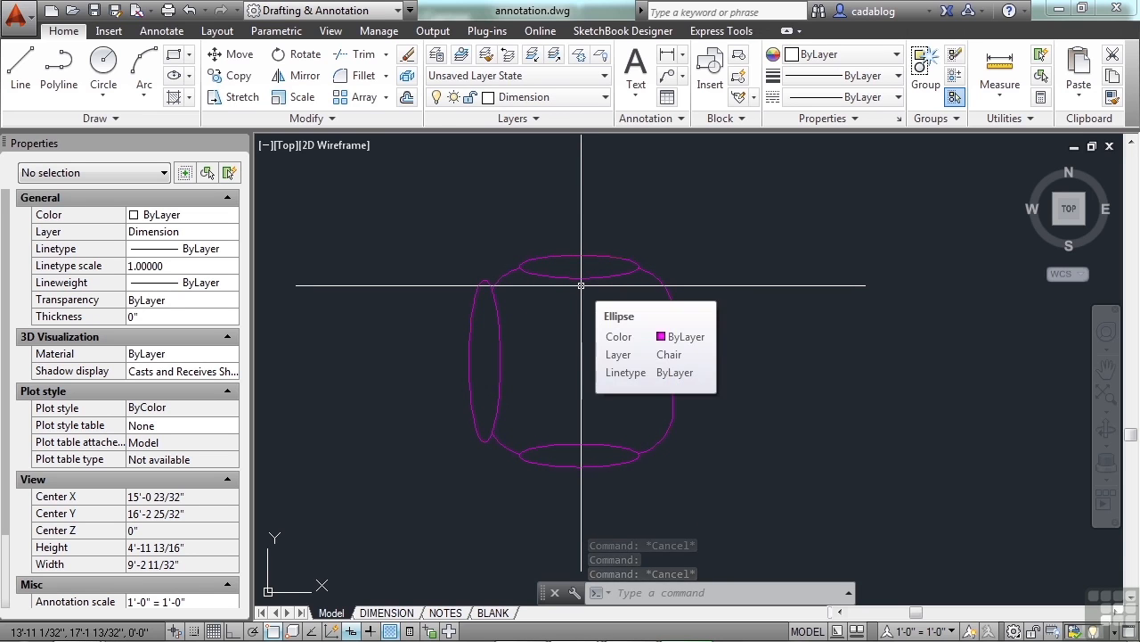
type("REC")
key("Return")
scroll(535, 254, "up", 4)
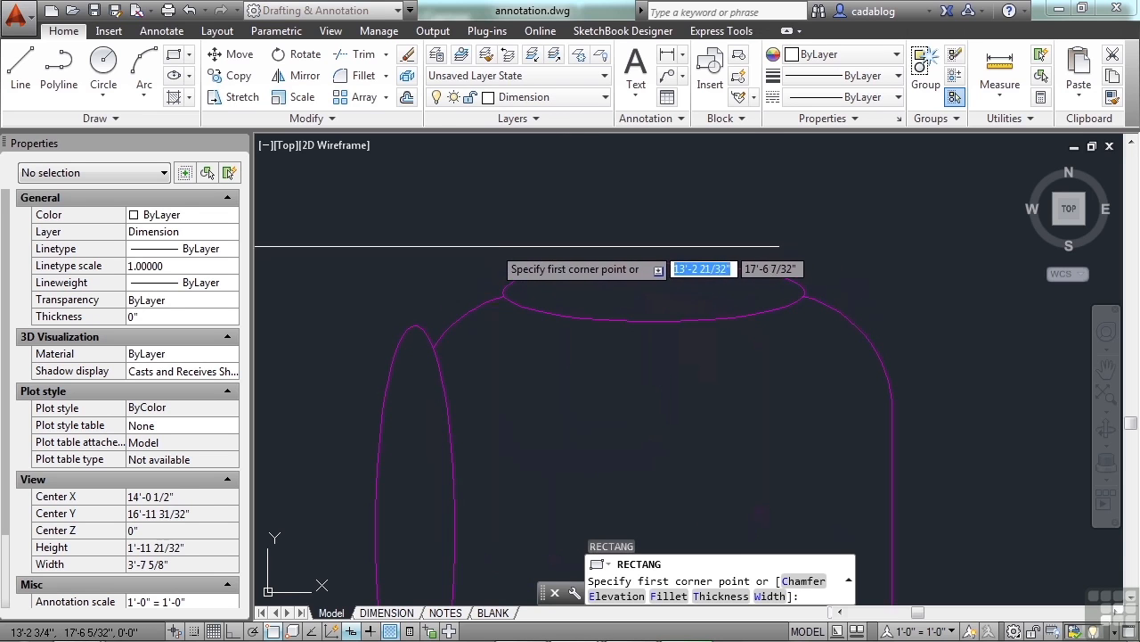
left_click(499, 256)
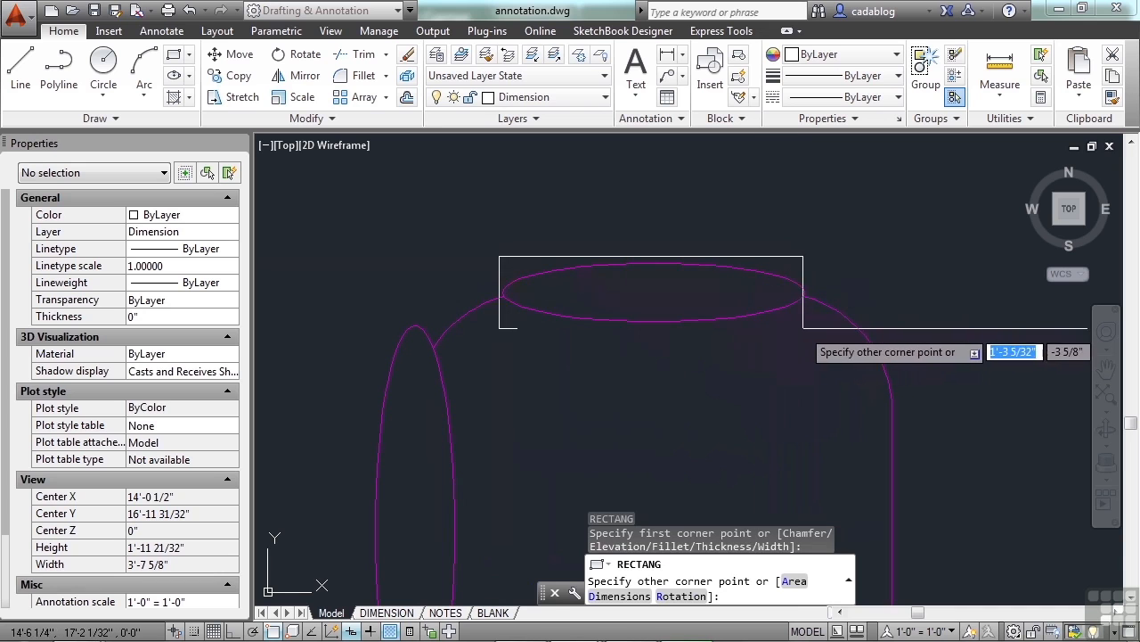
left_click(806, 328)
left_click(805, 293)
key("Delete")
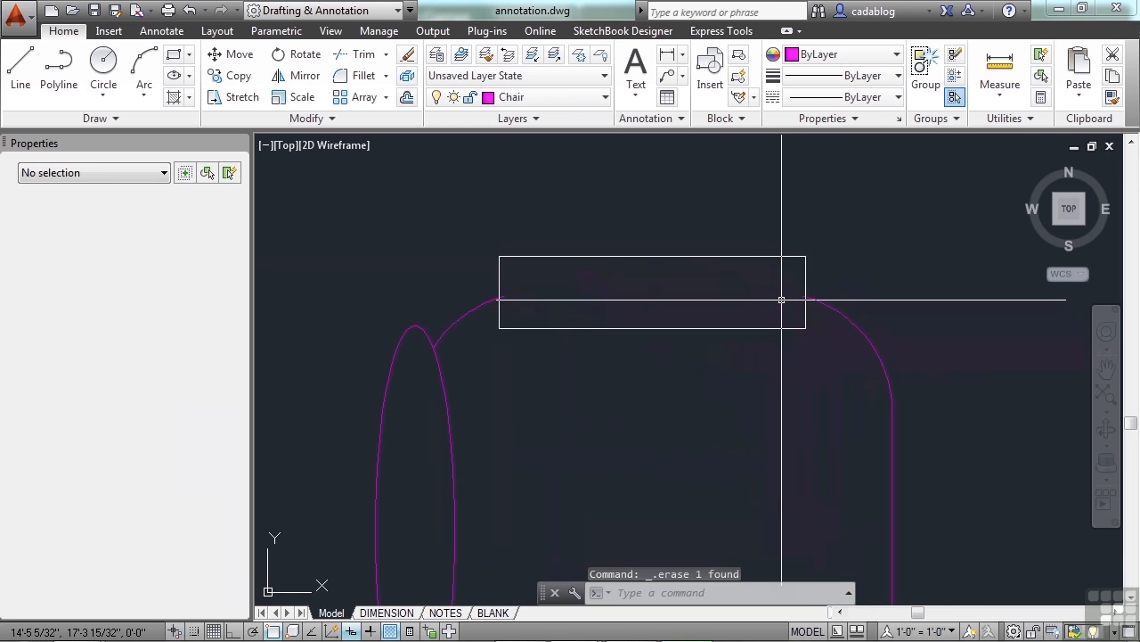
Mirror the armrest rectangle across the chair's horizontal centreline, keeping the original, and delete the lower armrest ellipse.
type("mi")
key("Return")
left_click(782, 300)
left_click(758, 367)
scroll(793, 294, "down", 3)
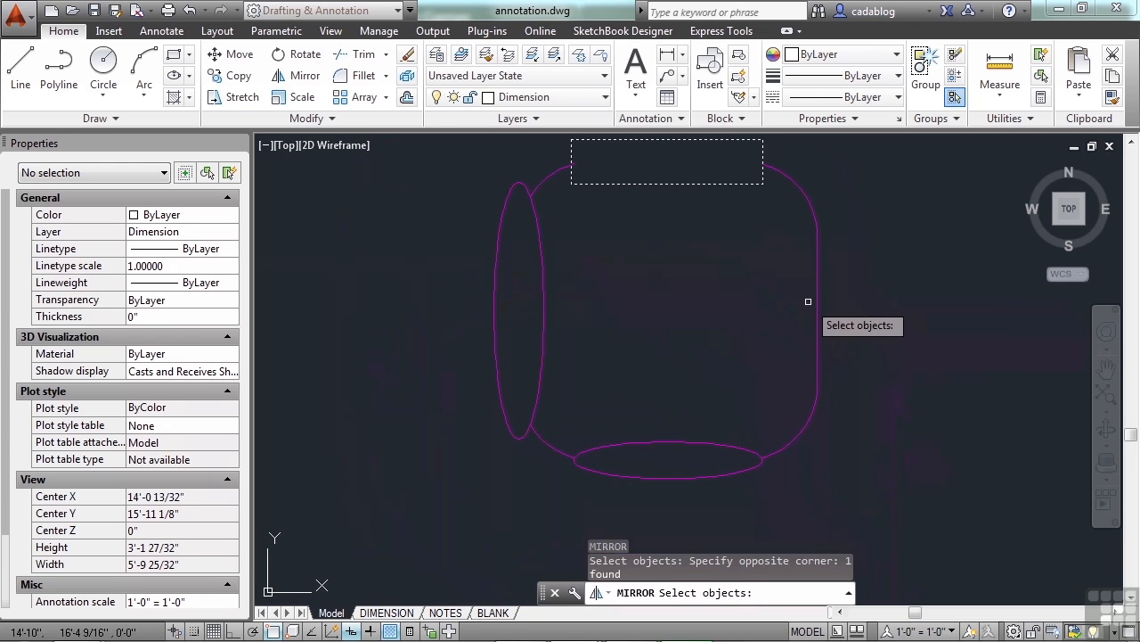
key("Return")
left_click(838, 307)
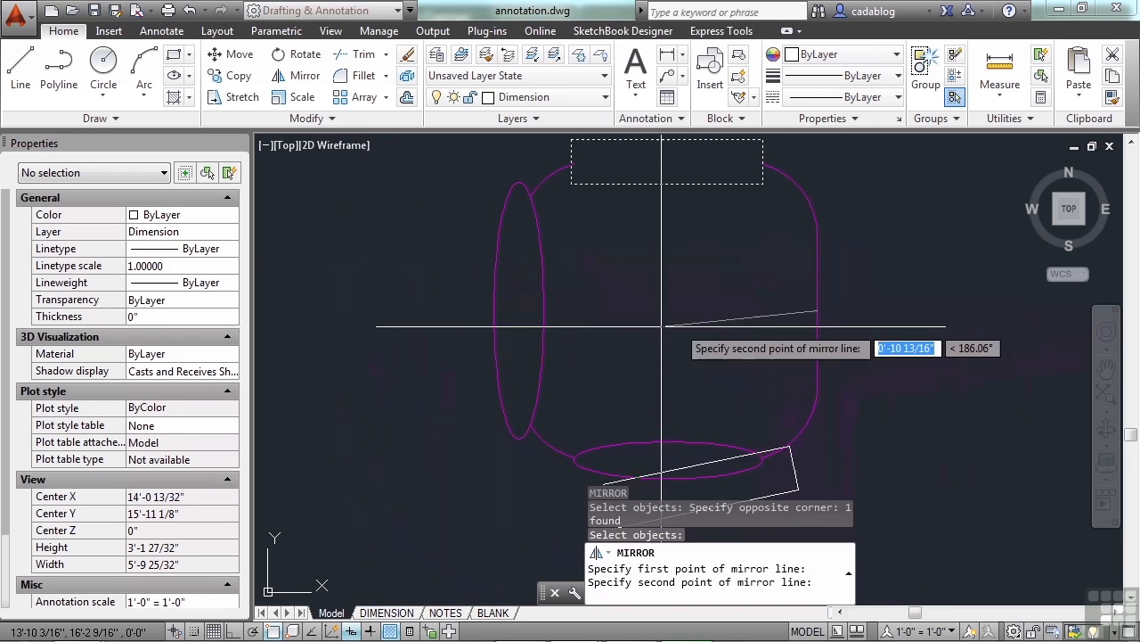
left_click(545, 309)
key("Return")
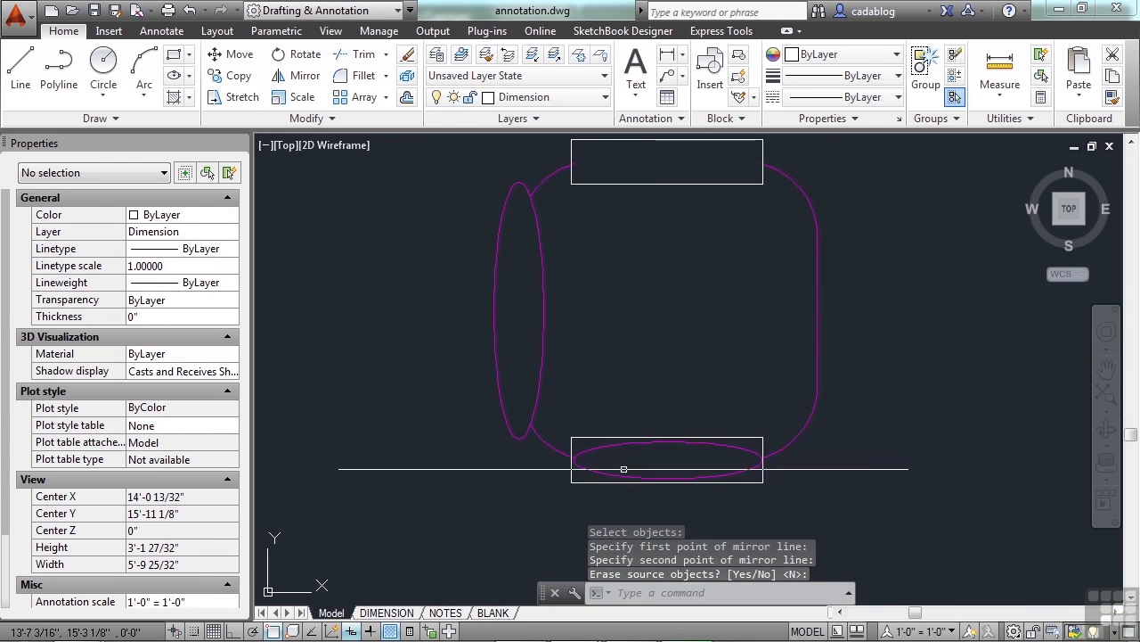
left_click(597, 450)
key("Delete")
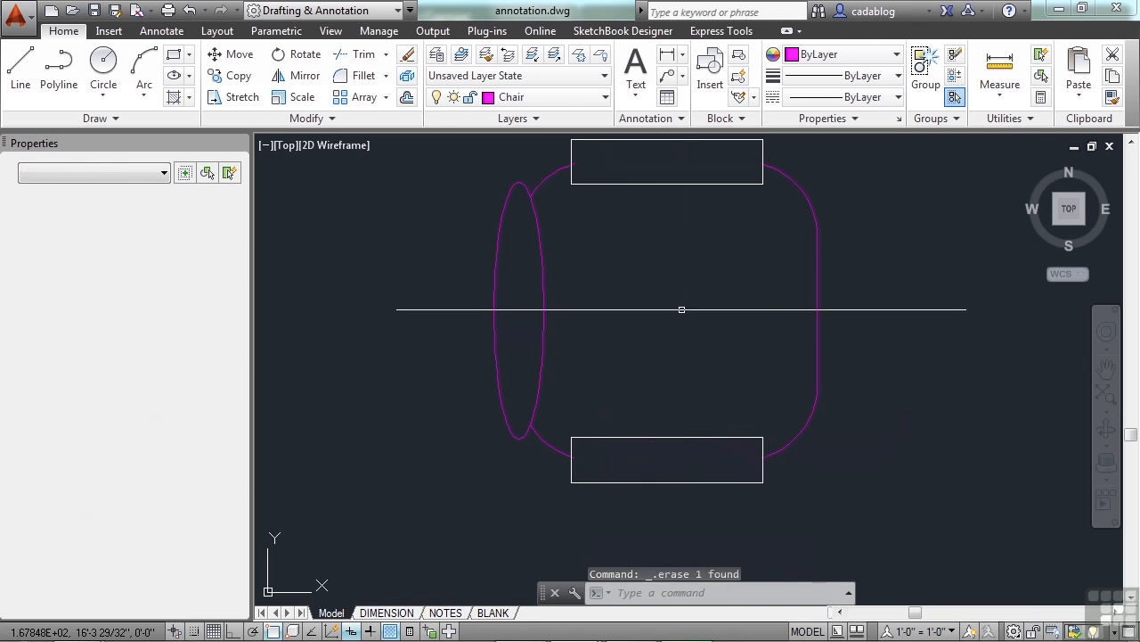
Define all the modified chair's objects as a block named air-02, with the base point on the right edge of the backrest ellipse.
middle_click_drag(643, 327, 591, 351)
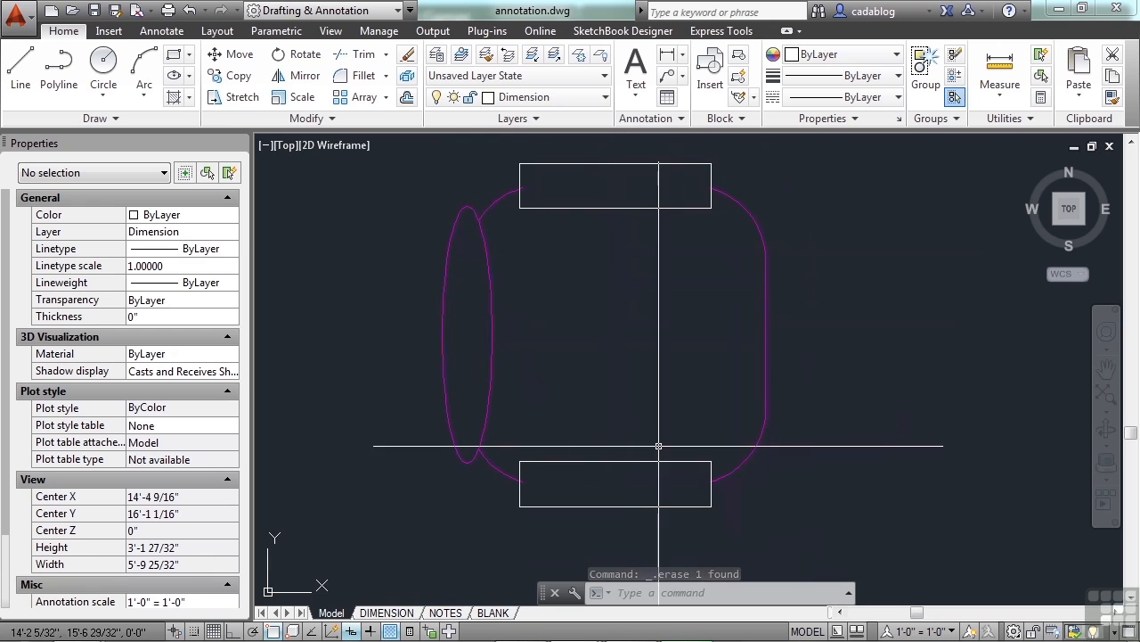
type("block")
key("Return")
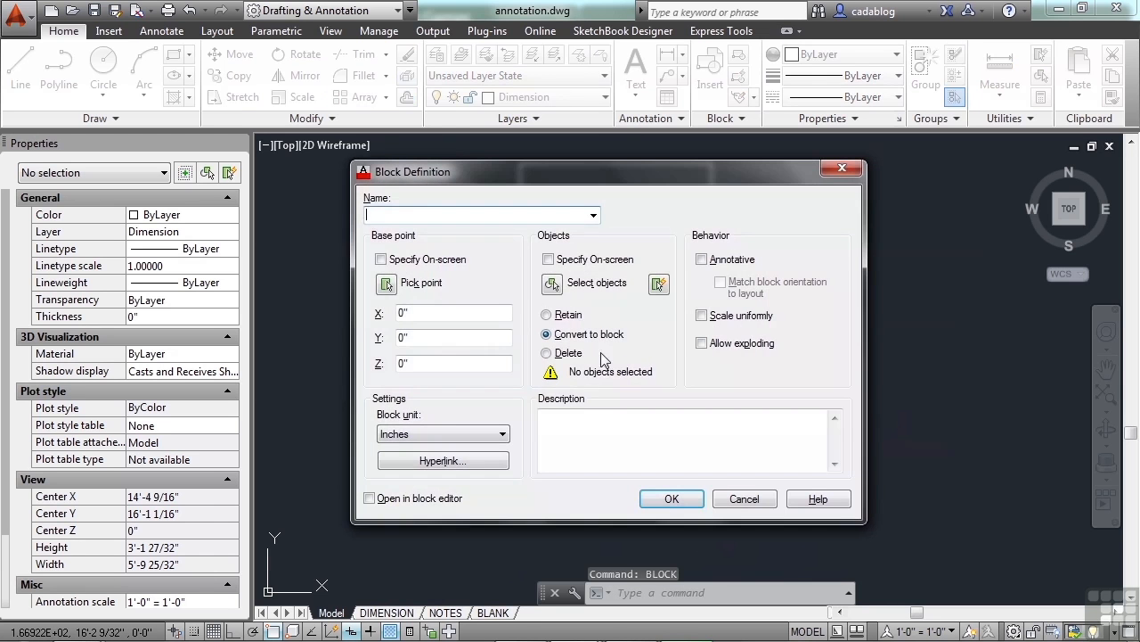
type("chair")
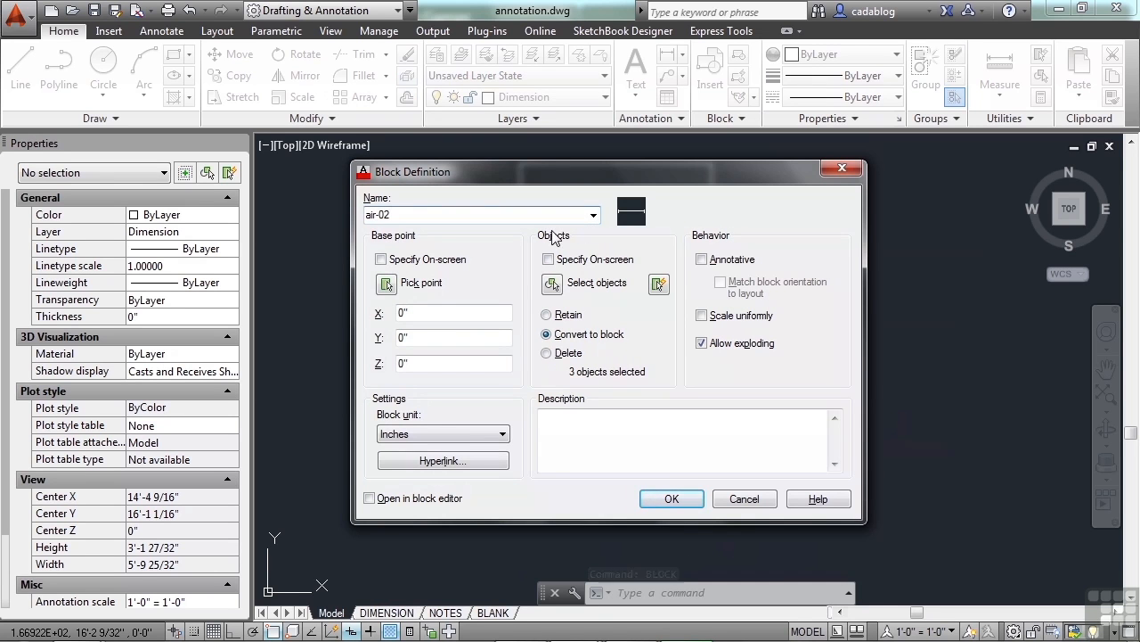
left_click(388, 285)
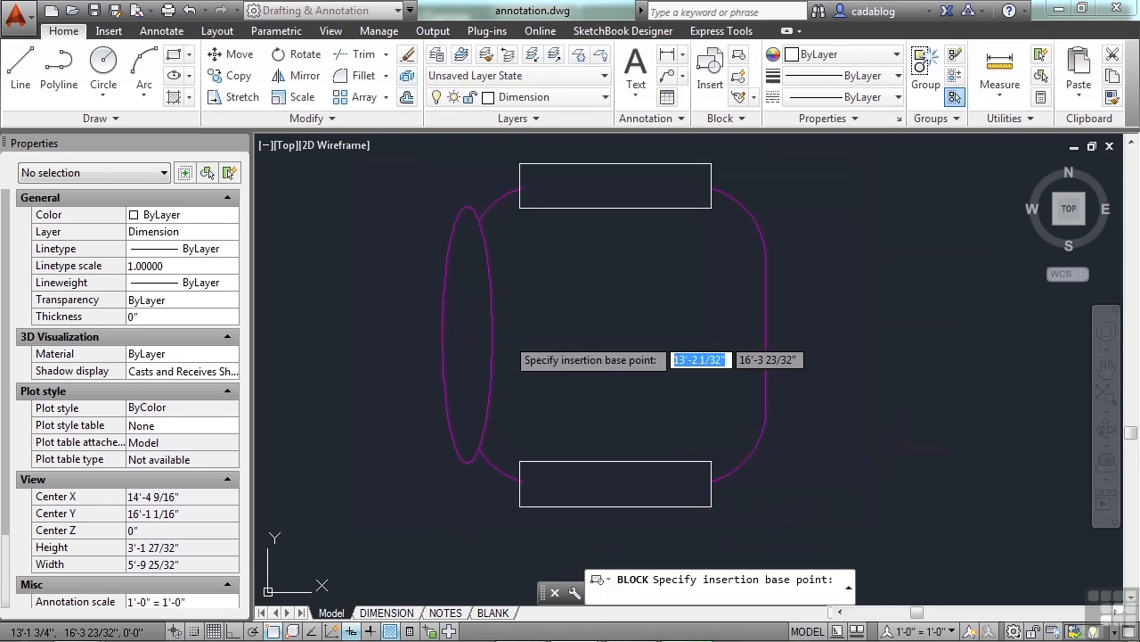
left_click(492, 335)
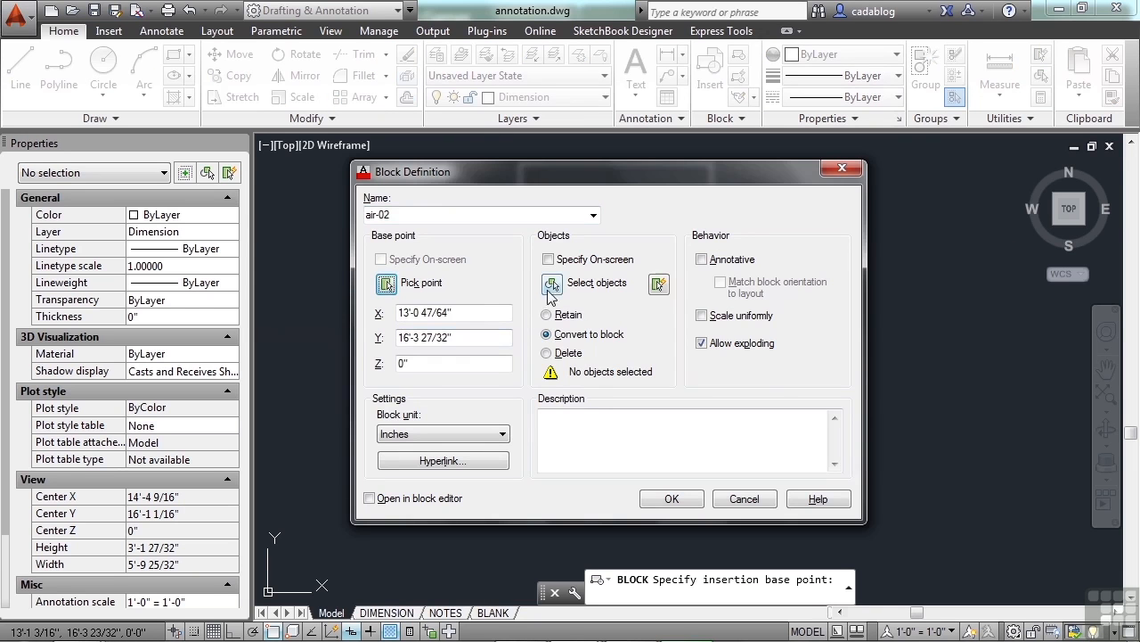
left_click(555, 286)
left_click(459, 187)
left_click(768, 496)
key("Return")
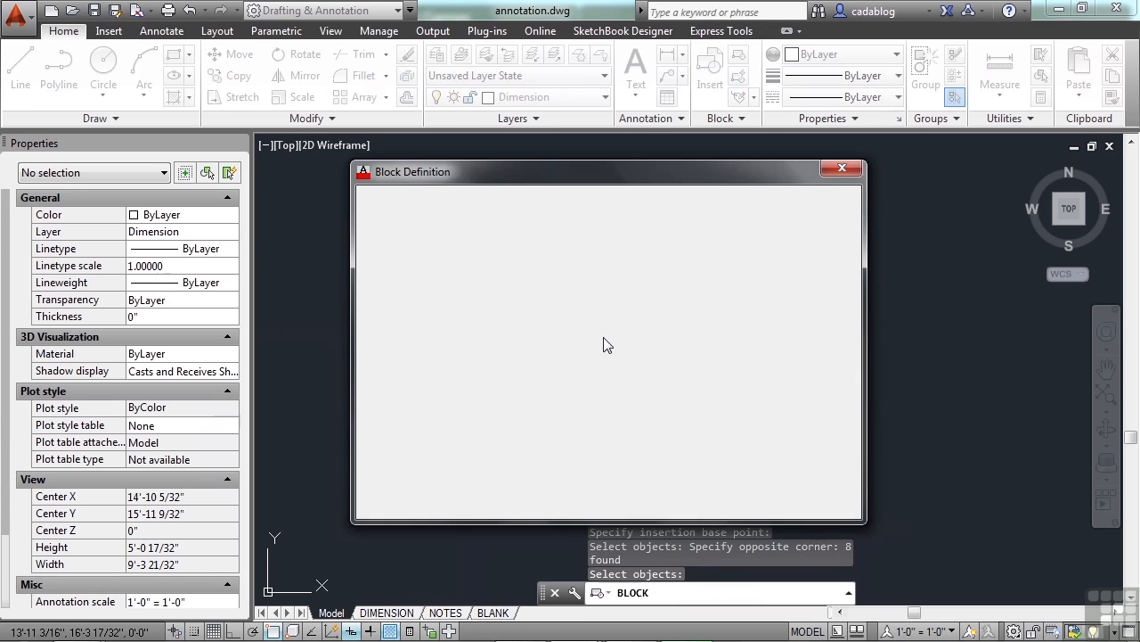
left_click(672, 499)
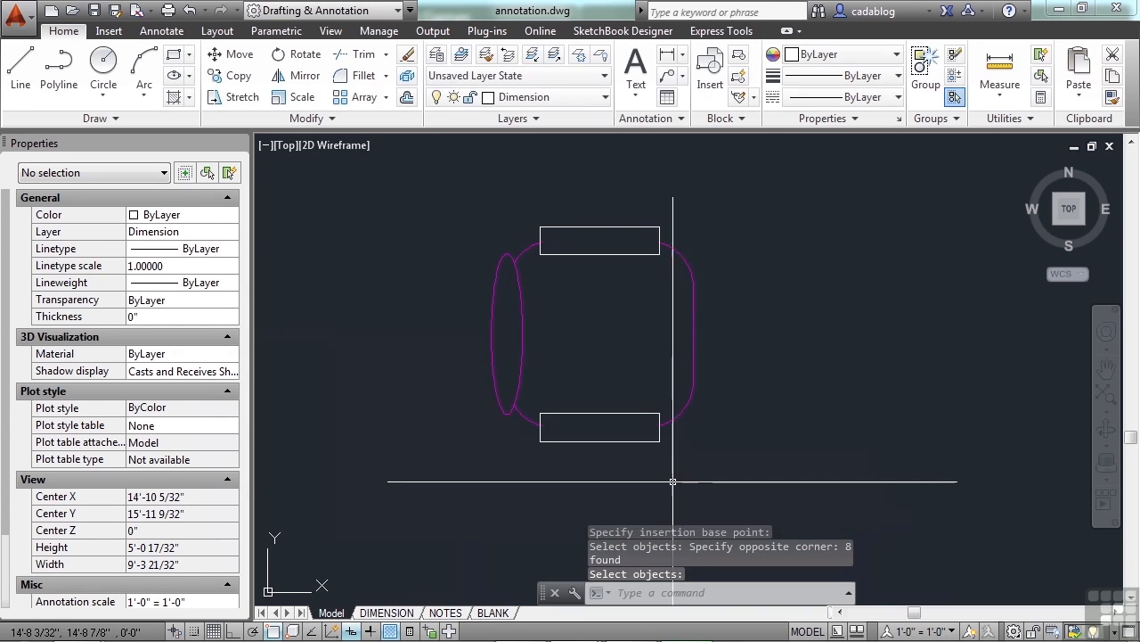
Insert the air-02 block at scale 1 and rotation 0 between the modified chair and the blue window.
type("inser")
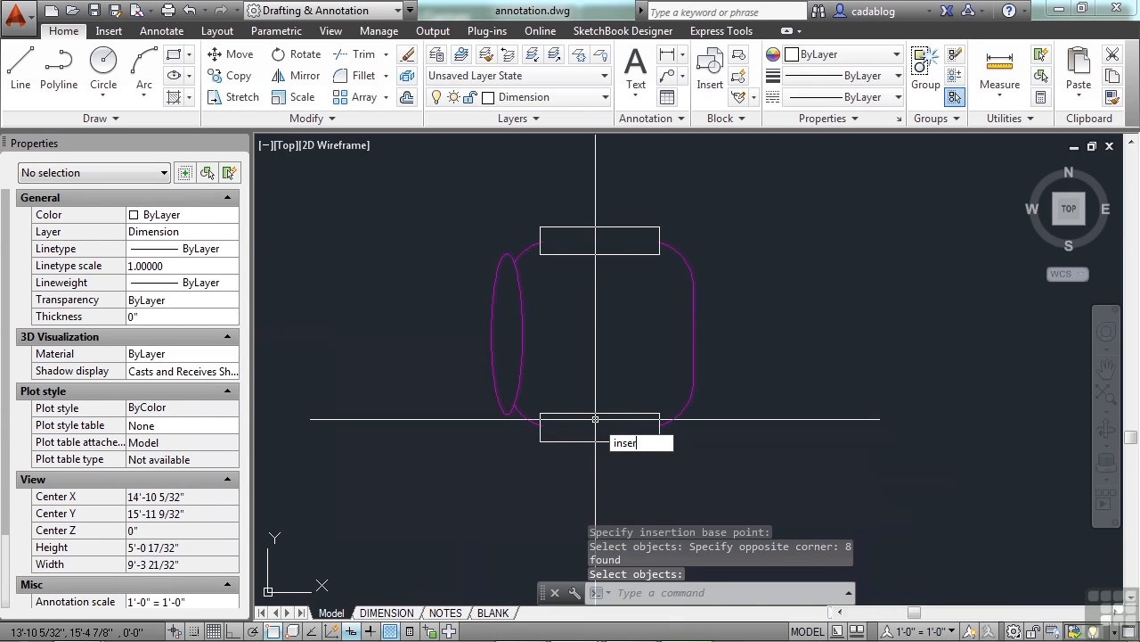
type("t")
key("Return")
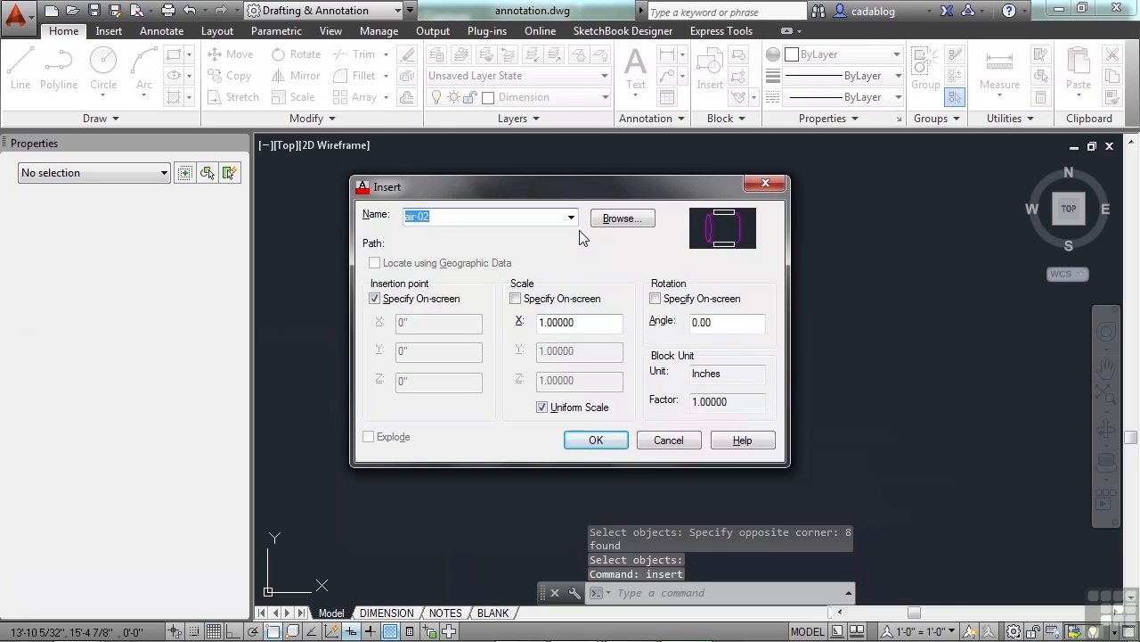
left_click(571, 217)
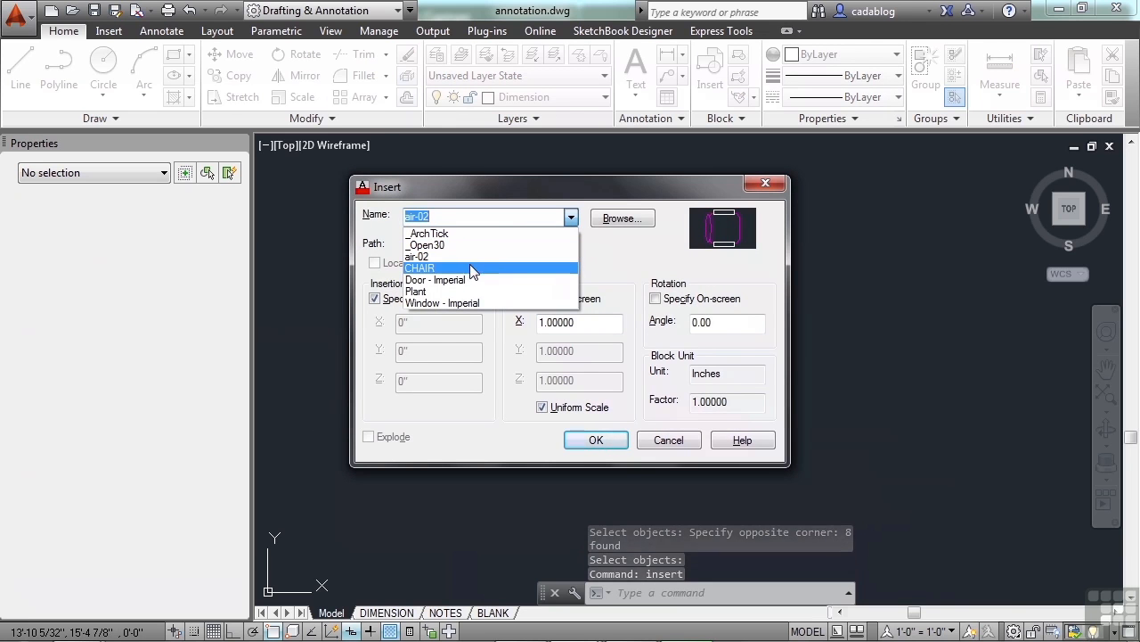
left_click(422, 256)
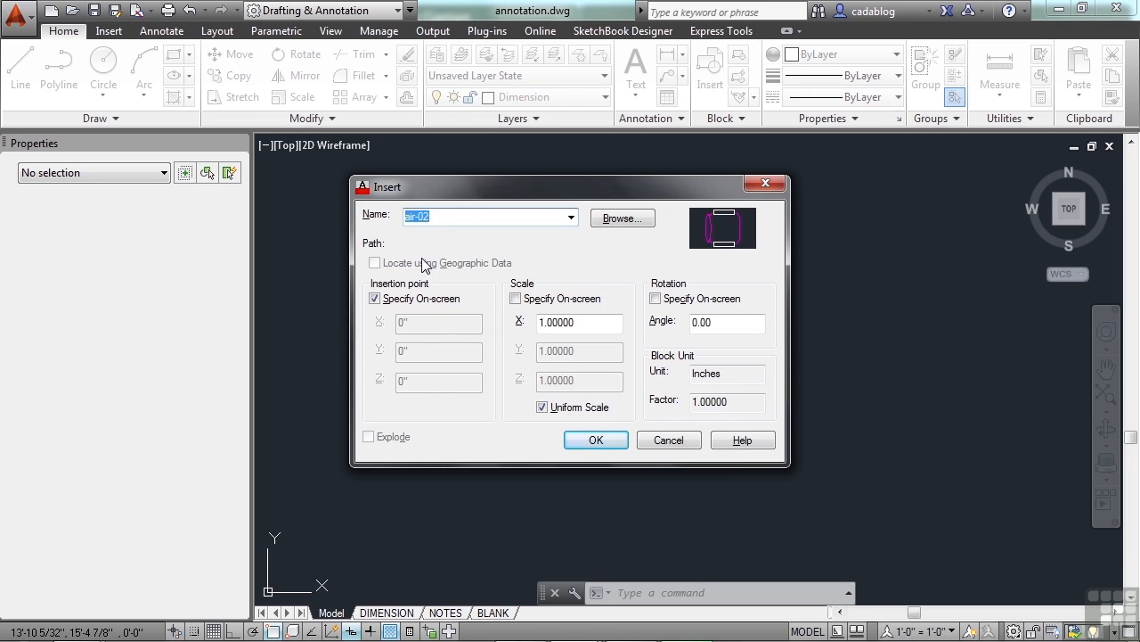
left_click(596, 440)
scroll(593, 344, "down", 2)
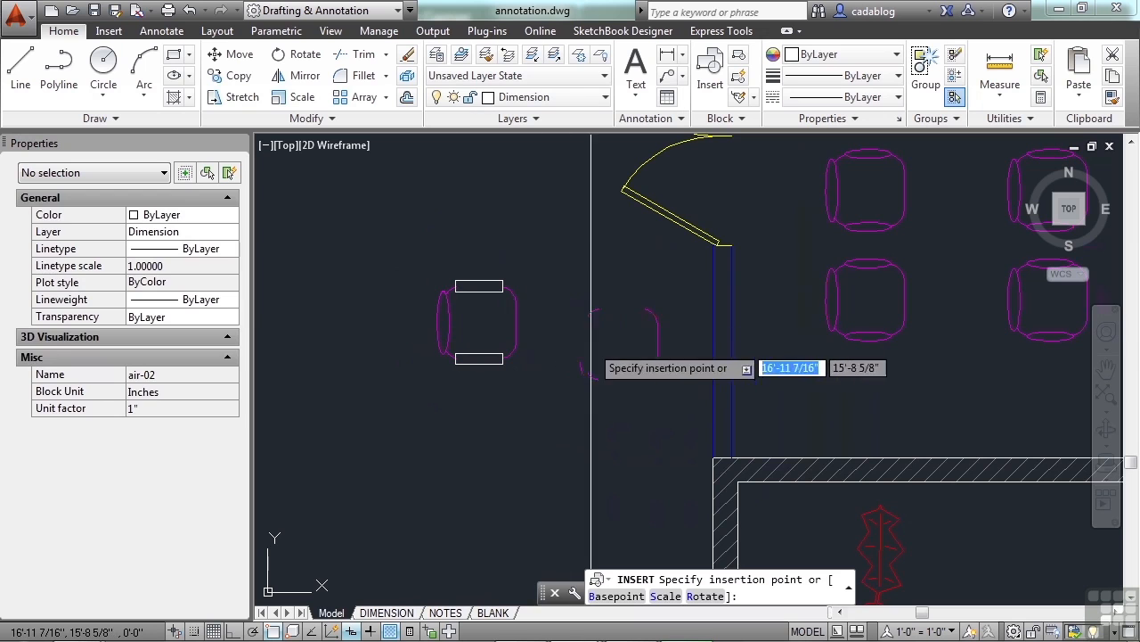
left_click(591, 343)
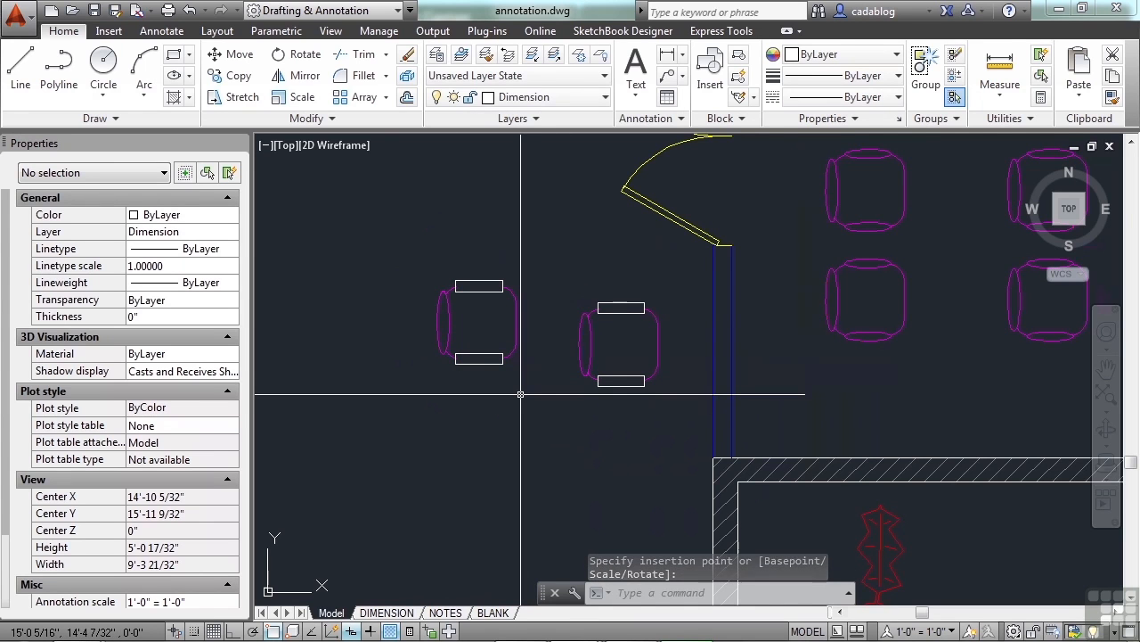
Rename the block air-02 to Chair-2 and check the block name on the newly inserted chair.
type("ren")
key("Return")
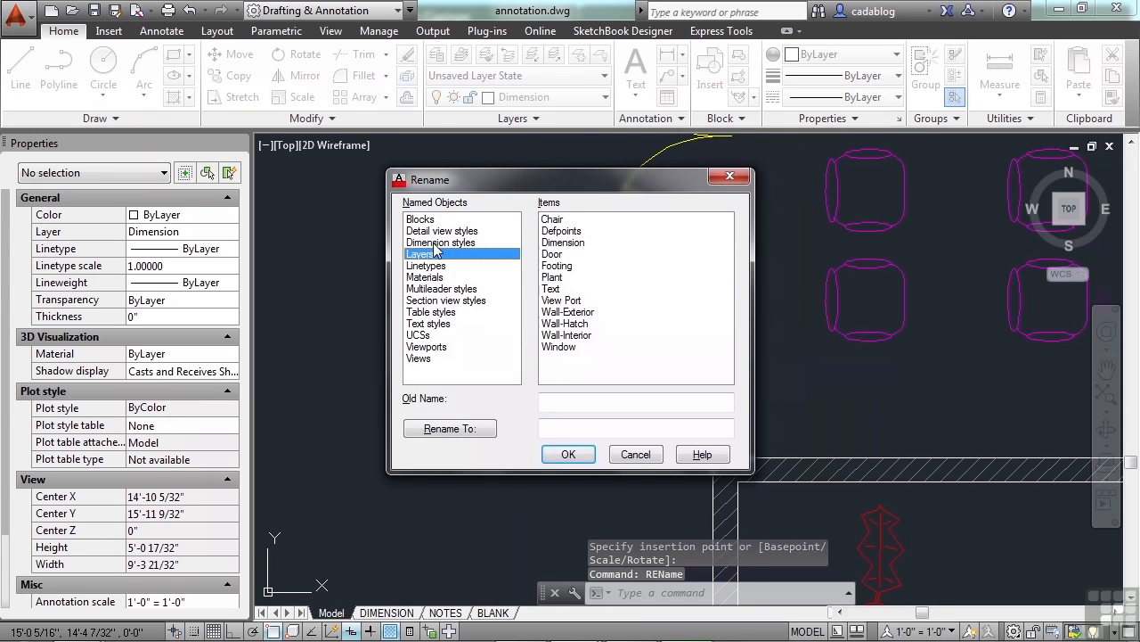
left_click(432, 223)
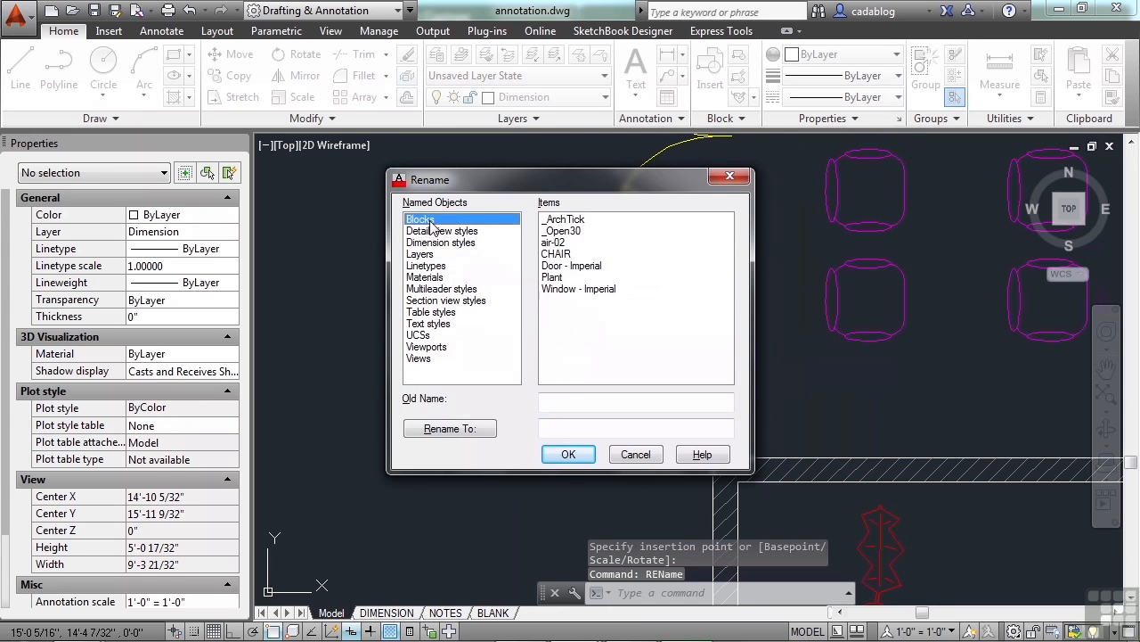
left_click(557, 242)
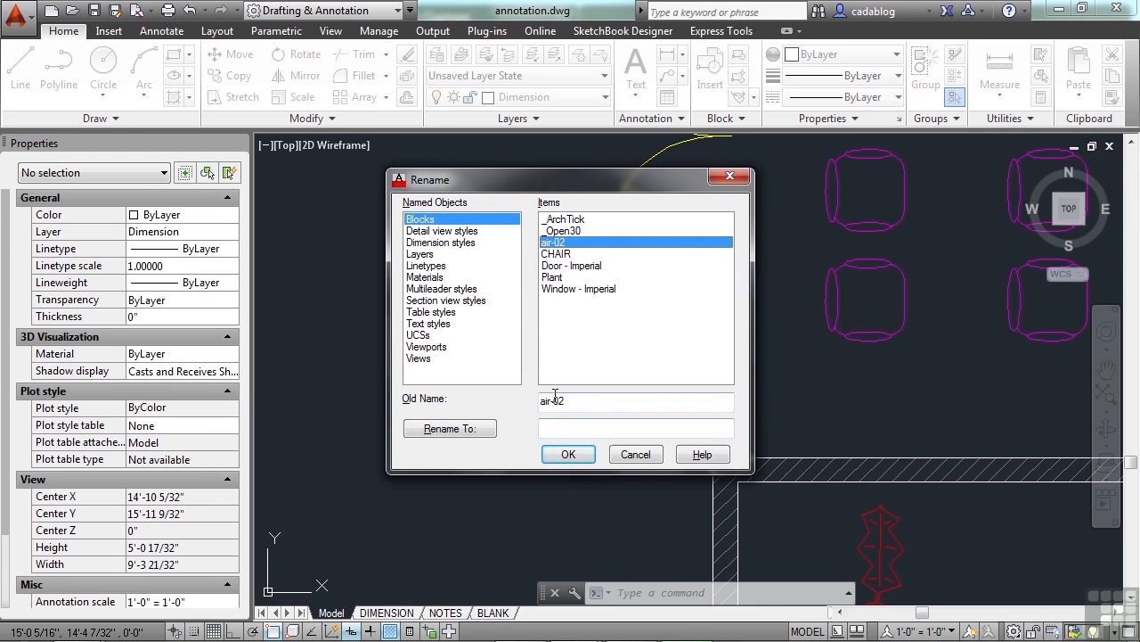
type("Chair-2")
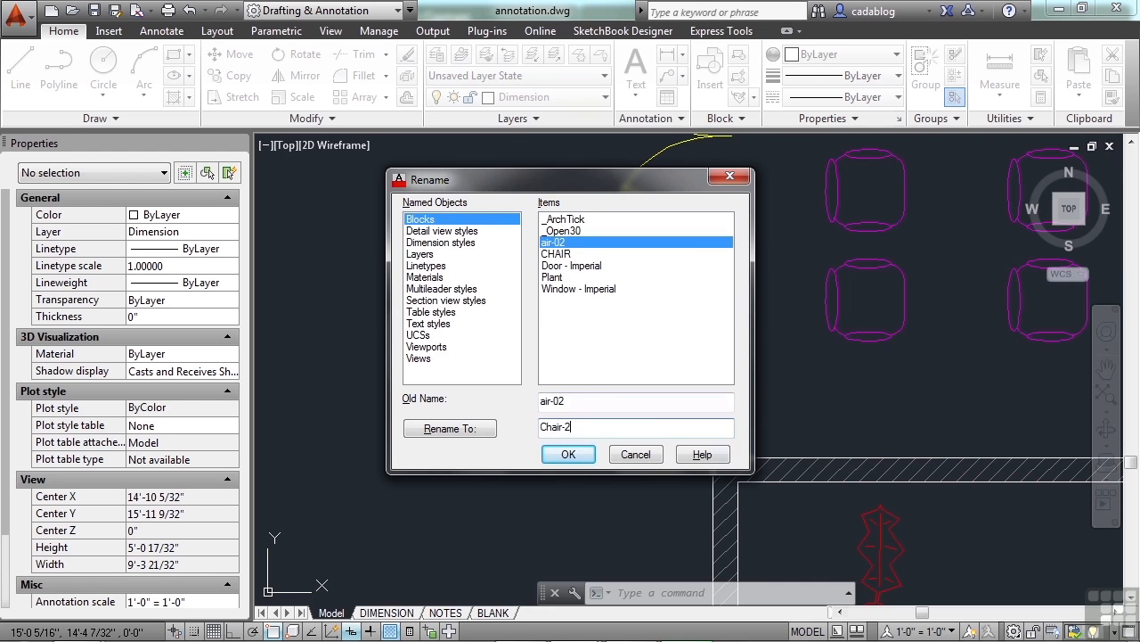
left_click(570, 454)
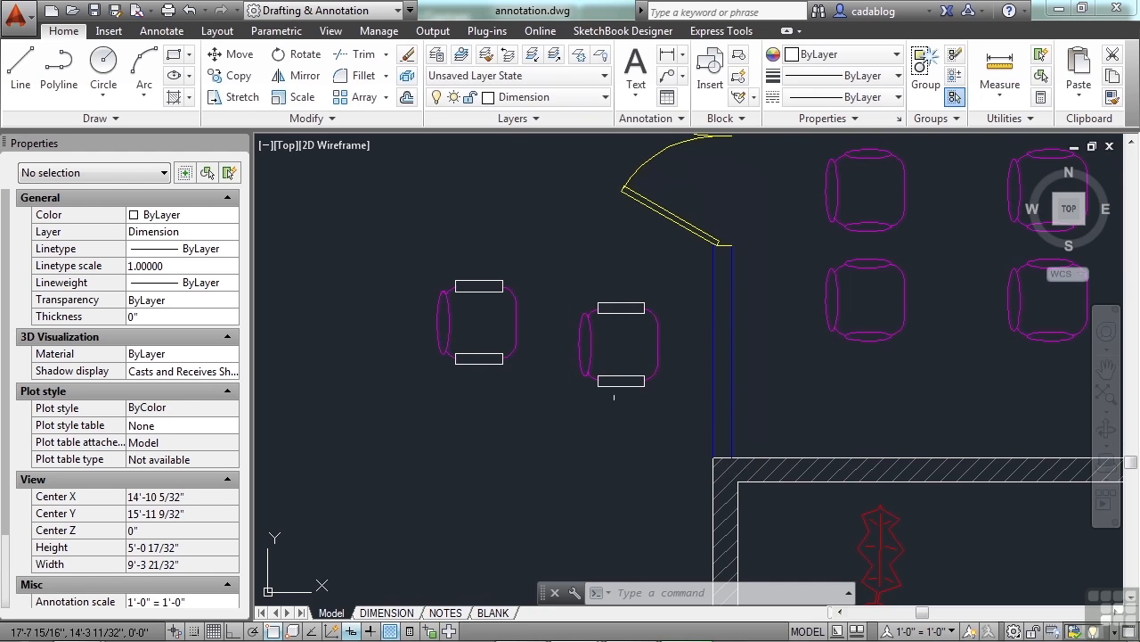
left_click(621, 381)
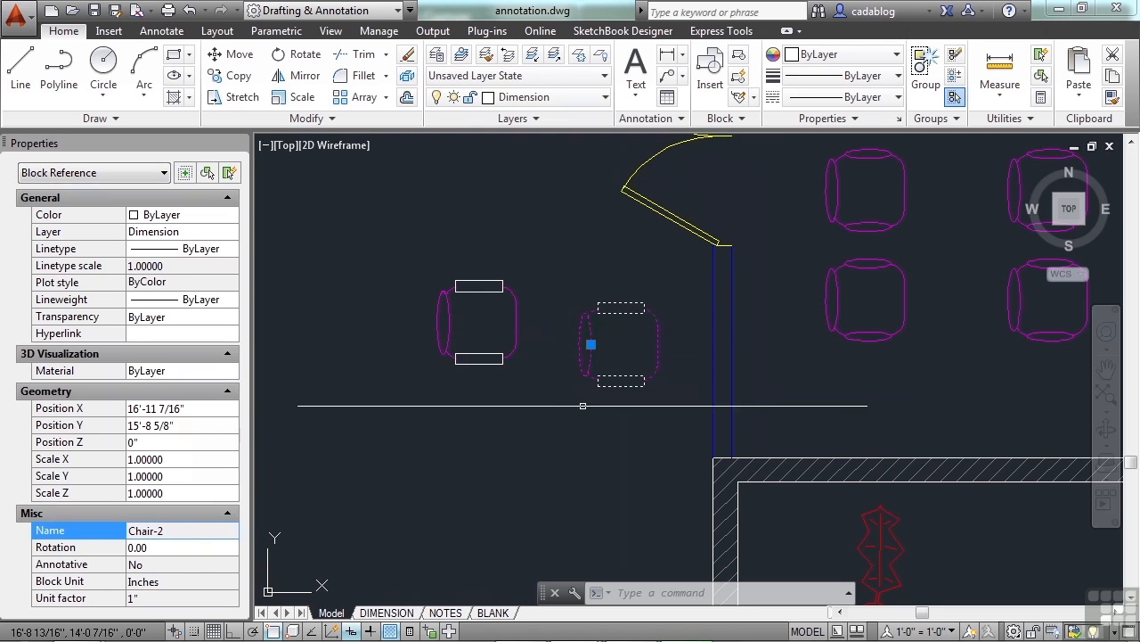
key("Escape")
key("Escape")
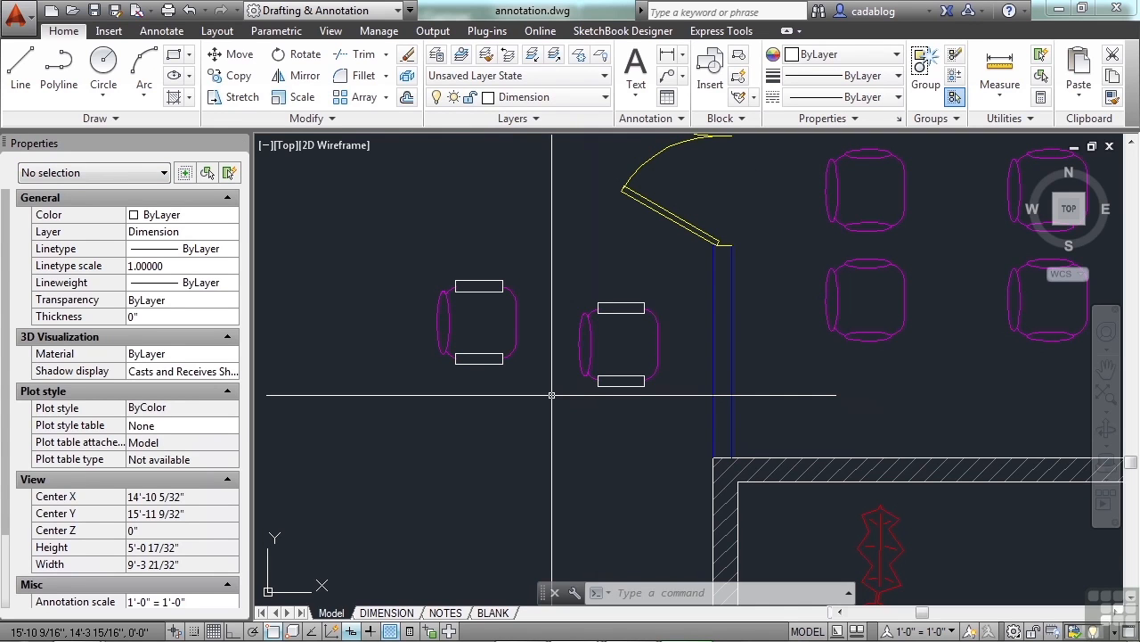
Open the drawing Attributed Block Example.dwg from folder 11.
type("open")
key("Return")
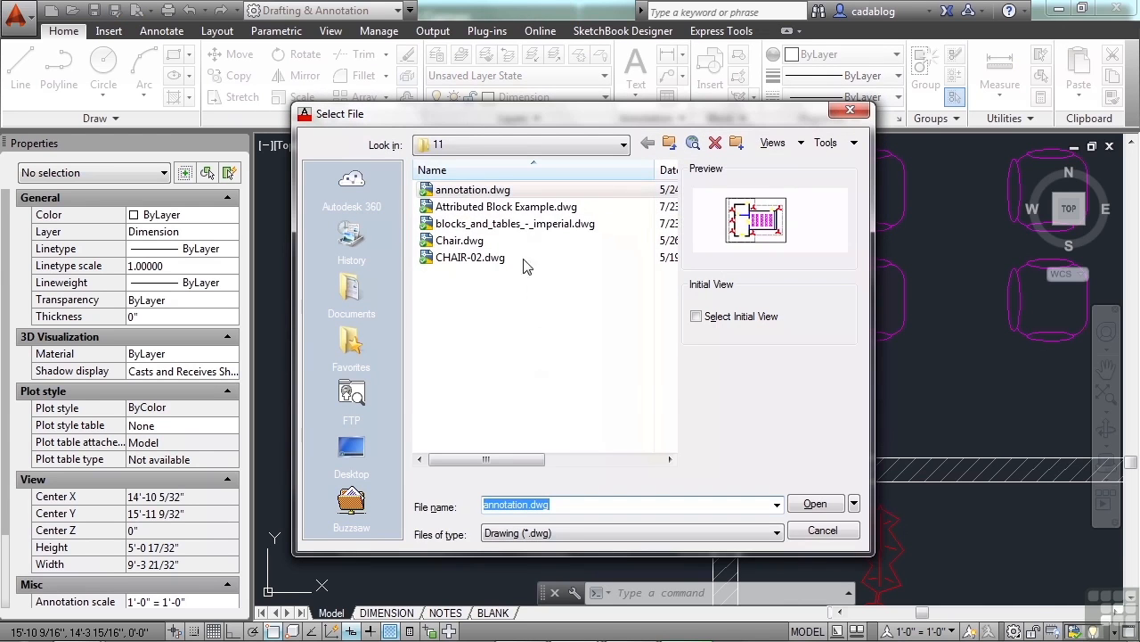
left_click(504, 207)
left_click(814, 503)
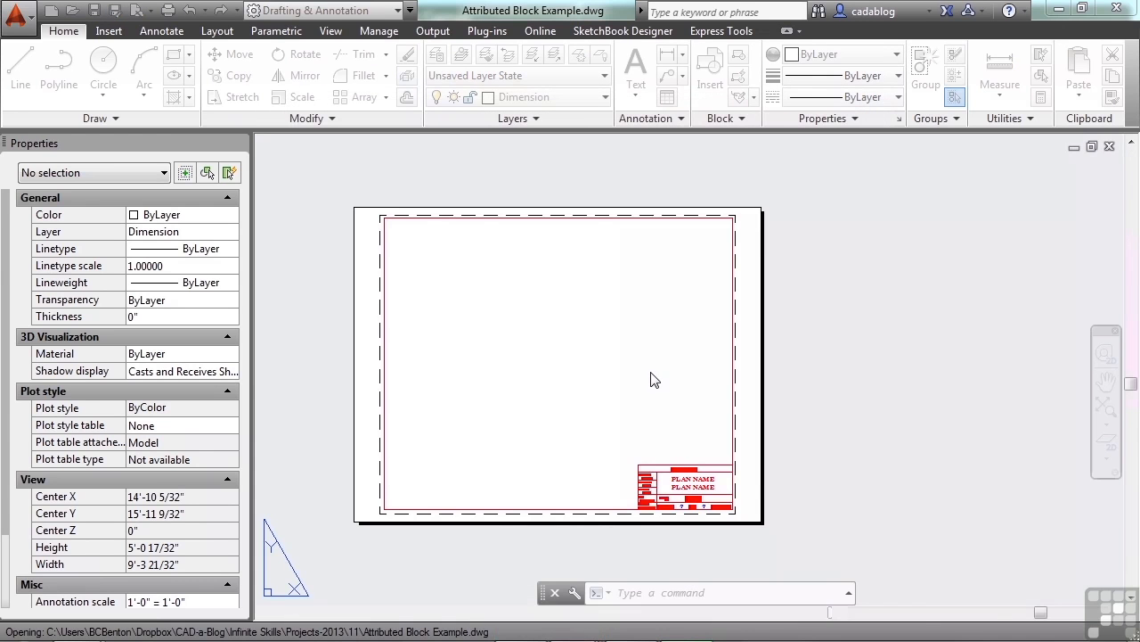
Explode the attributed title block in the sheet's lower-right corner.
scroll(653, 450, "up", 6)
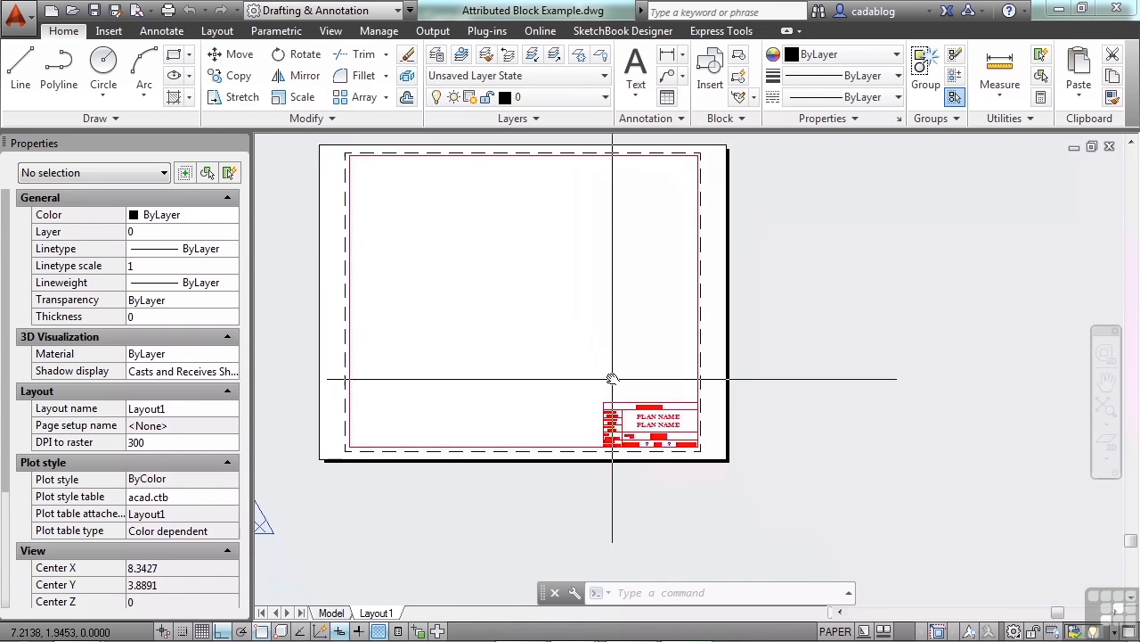
scroll(653, 450, "up", 2)
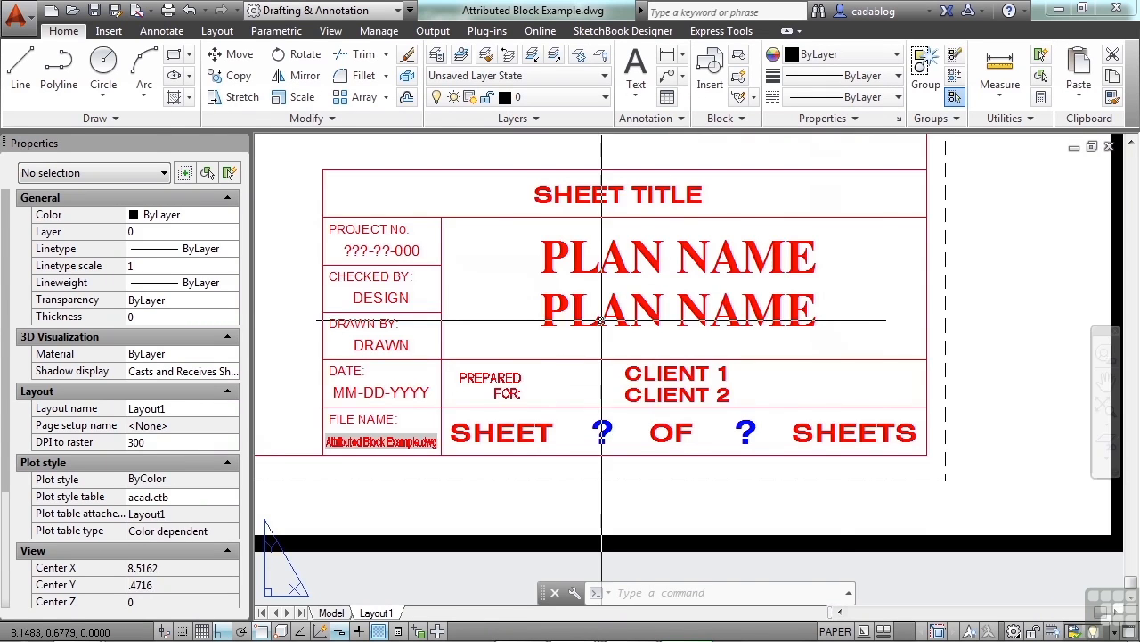
left_click(633, 358)
scroll(634, 358, "down", 2)
key("Escape")
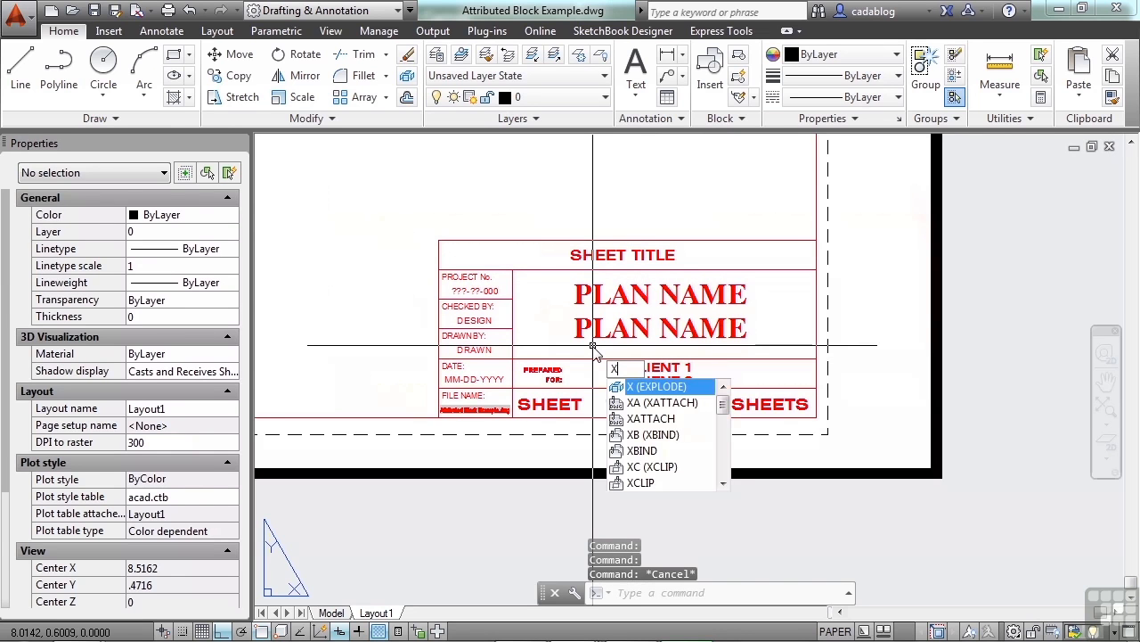
key("Return")
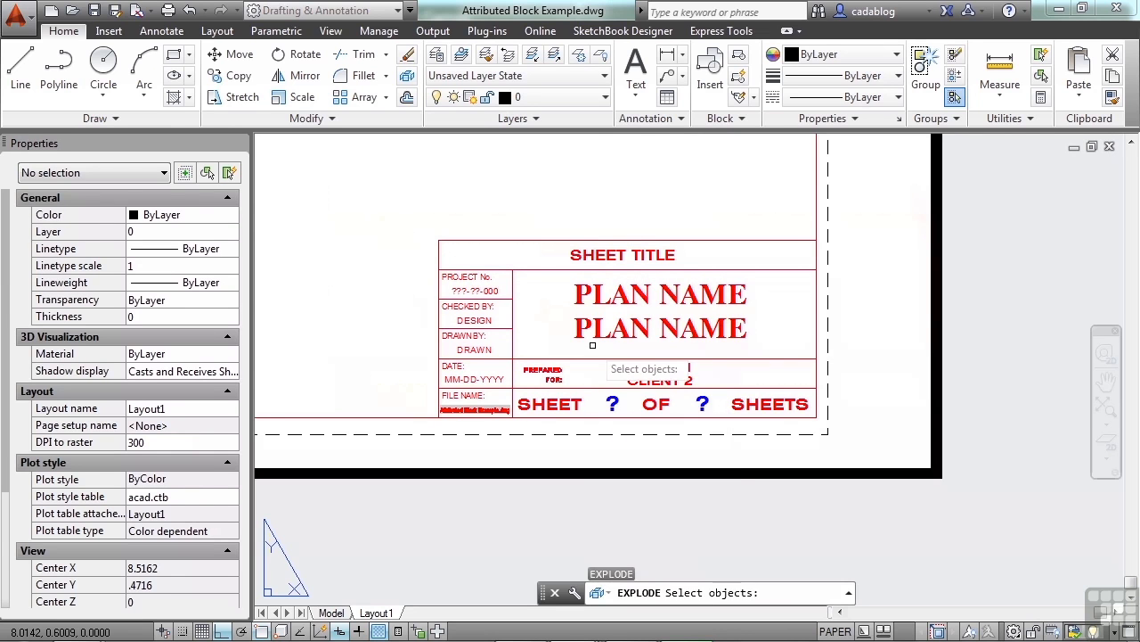
left_click(587, 357)
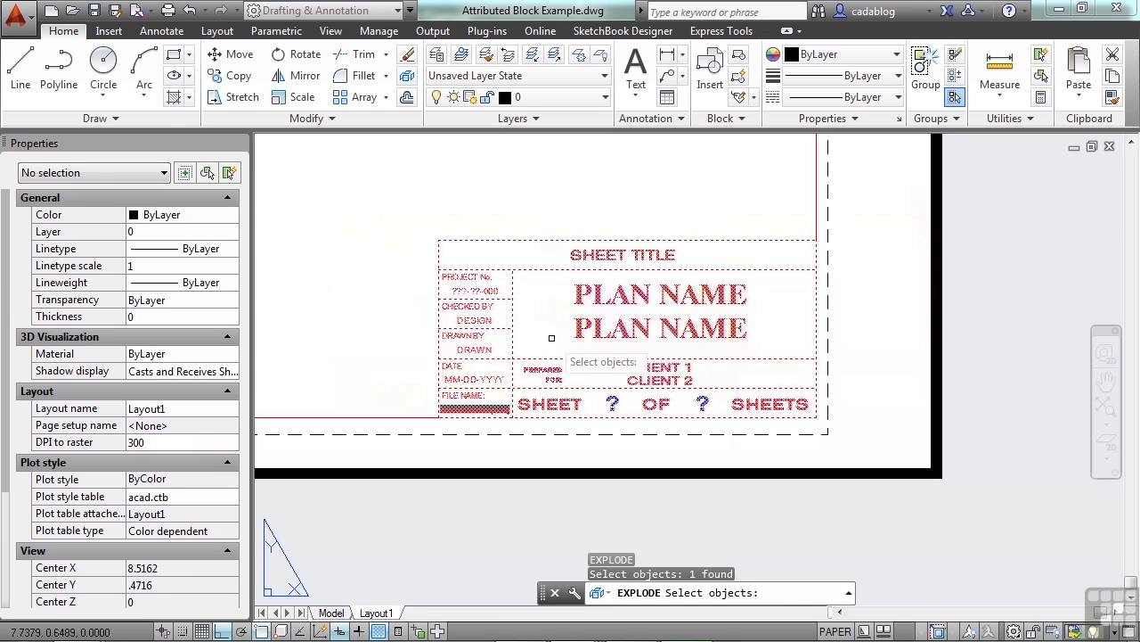
key("Return")
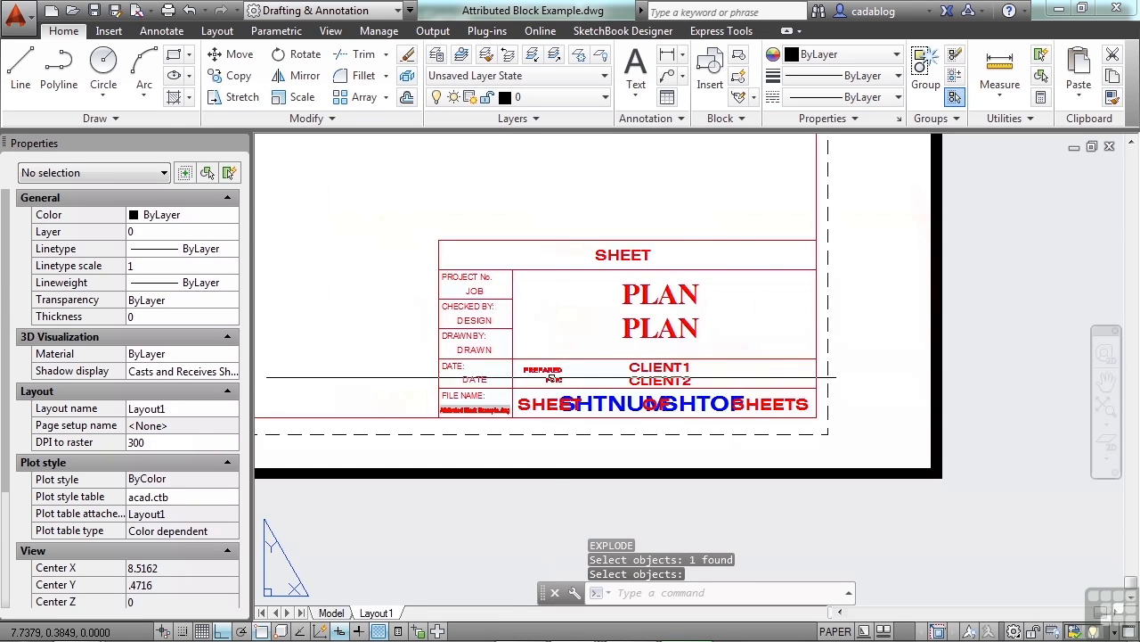
Examine the tag, prompt and default of the JOB attribute definition under PROJECT No. without changing them.
scroll(515, 405, "up", 2)
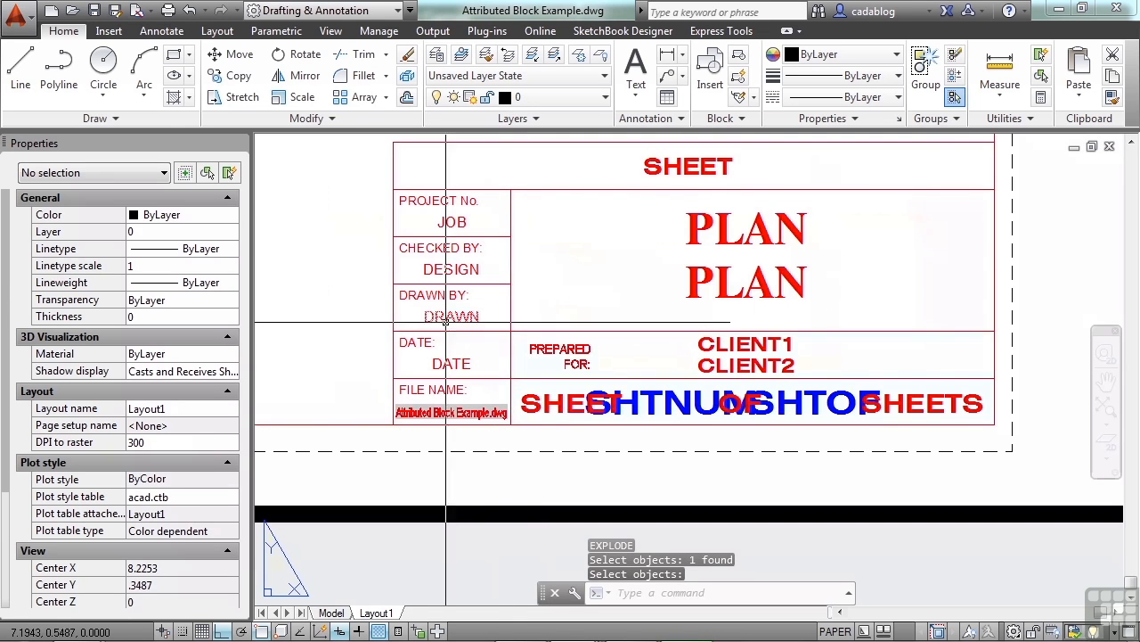
double_click(463, 221)
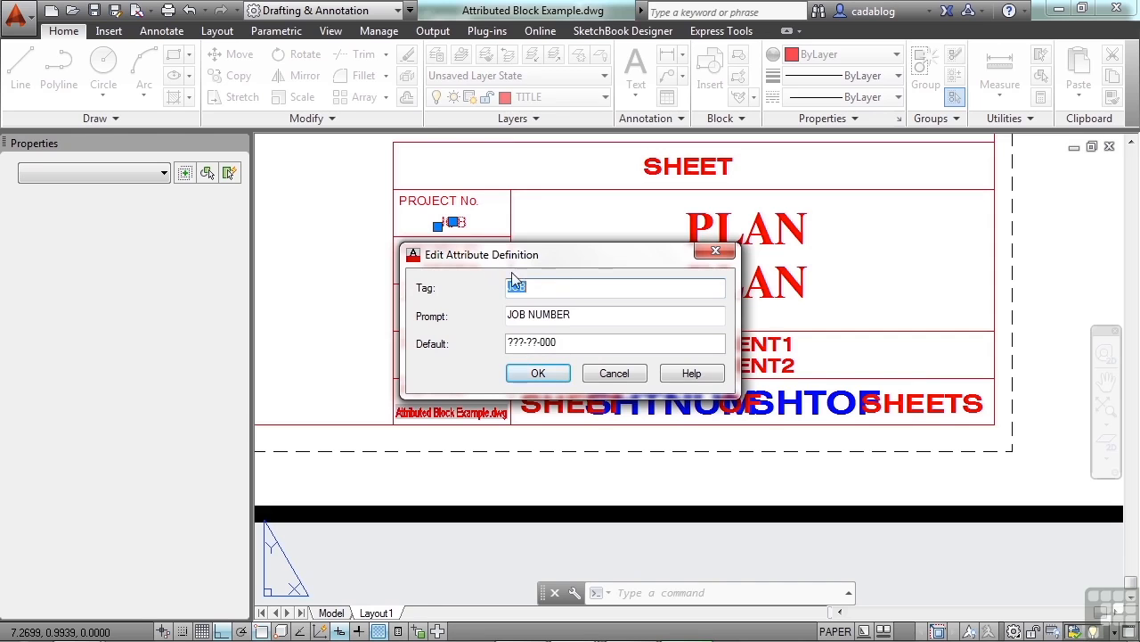
left_click(587, 315)
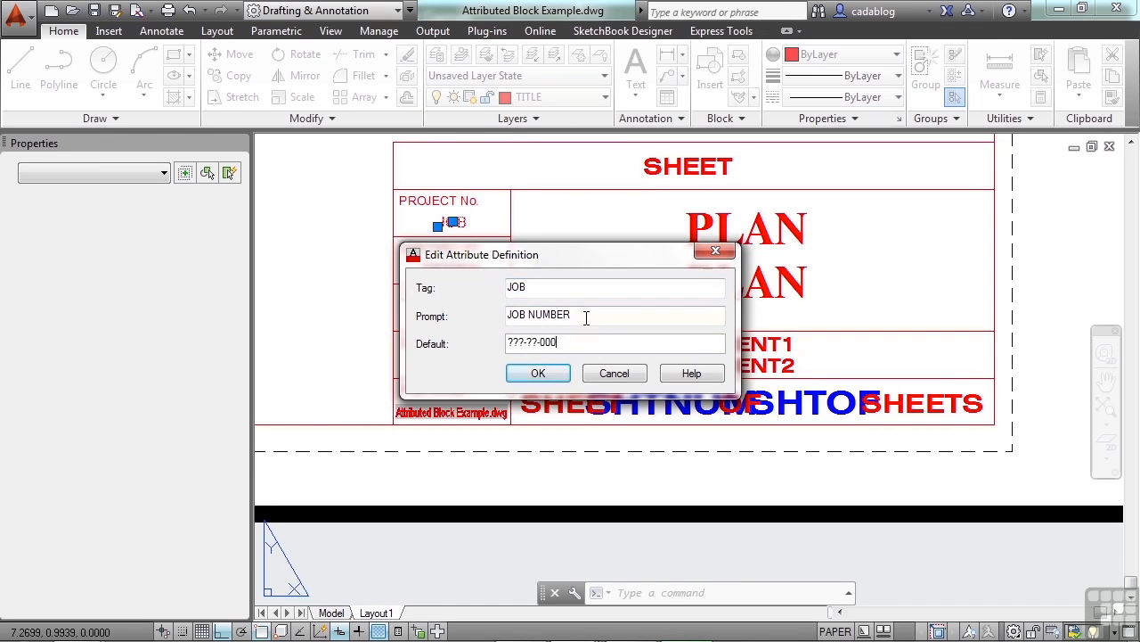
left_click(606, 370)
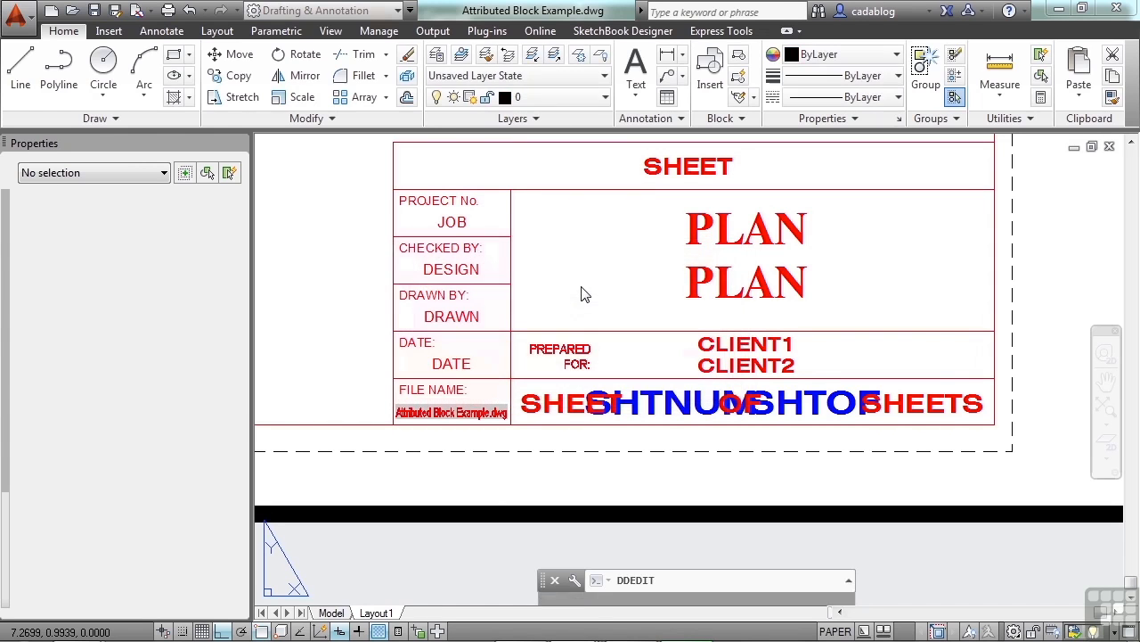
key("Escape")
key("Escape")
Undo the attribute check, the view changes and the title block's explosion.
scroll(578, 279, "down", 2)
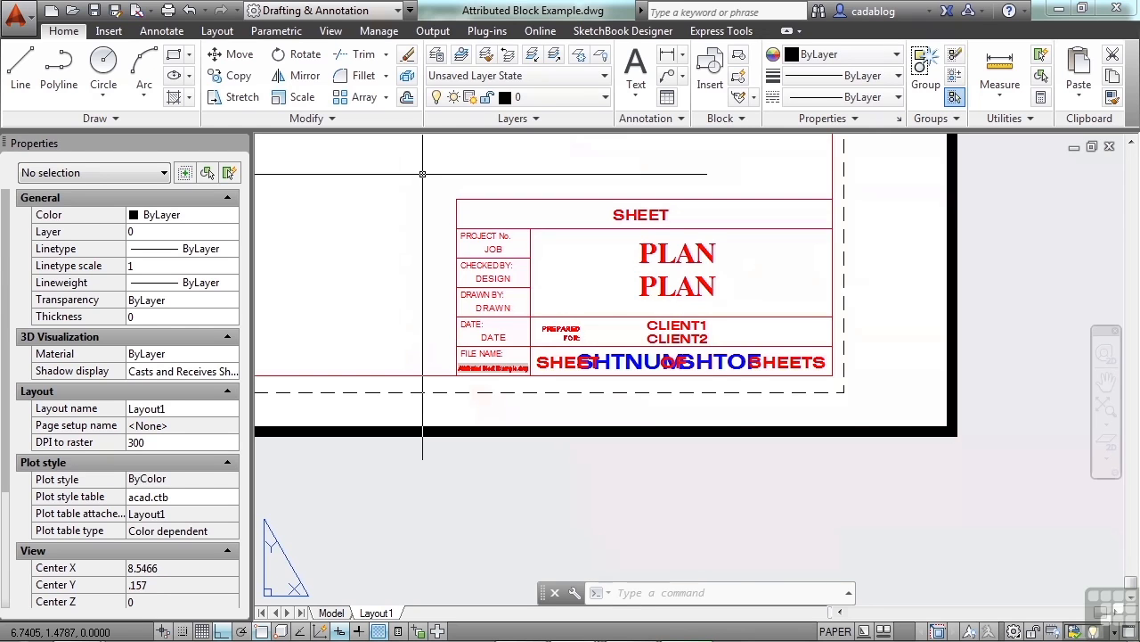
key("ctrl+z")
key("ctrl+z")
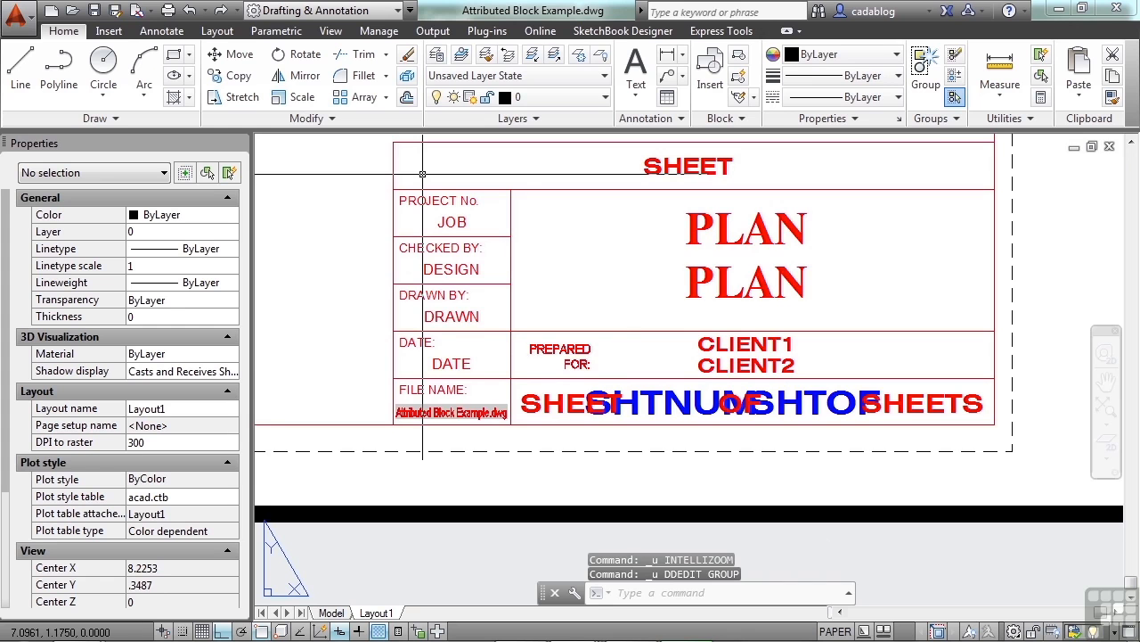
key("ctrl+z")
key("ctrl+z")
key("ctrl+z")
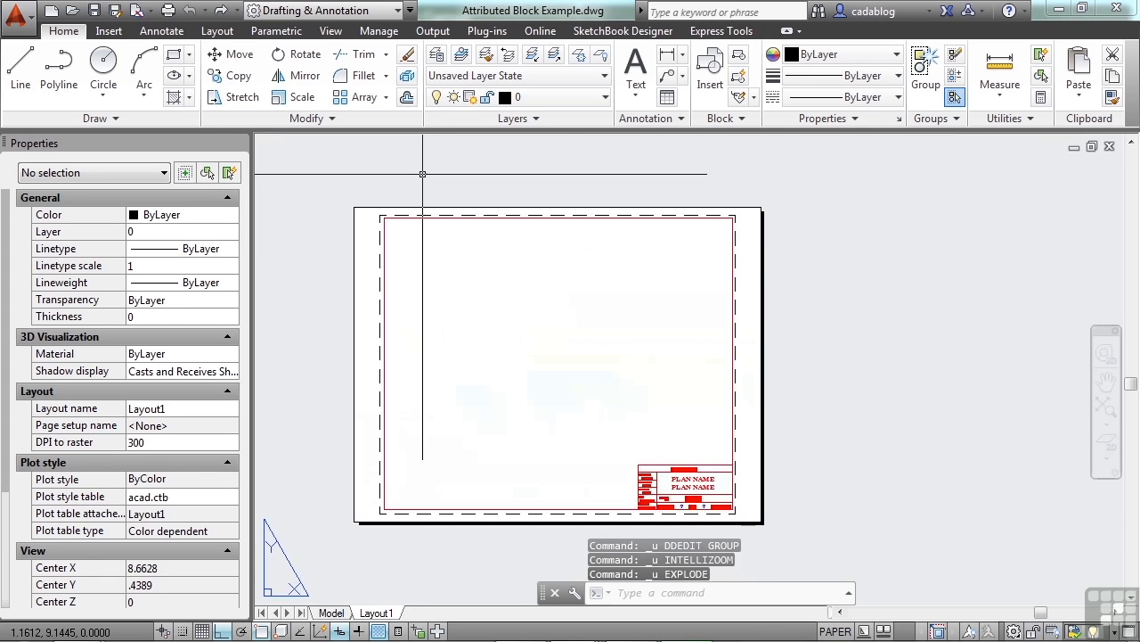
Set the title block's JOB attribute to "something" and its DESIGN attribute to "special".
scroll(535, 294, "up", 5)
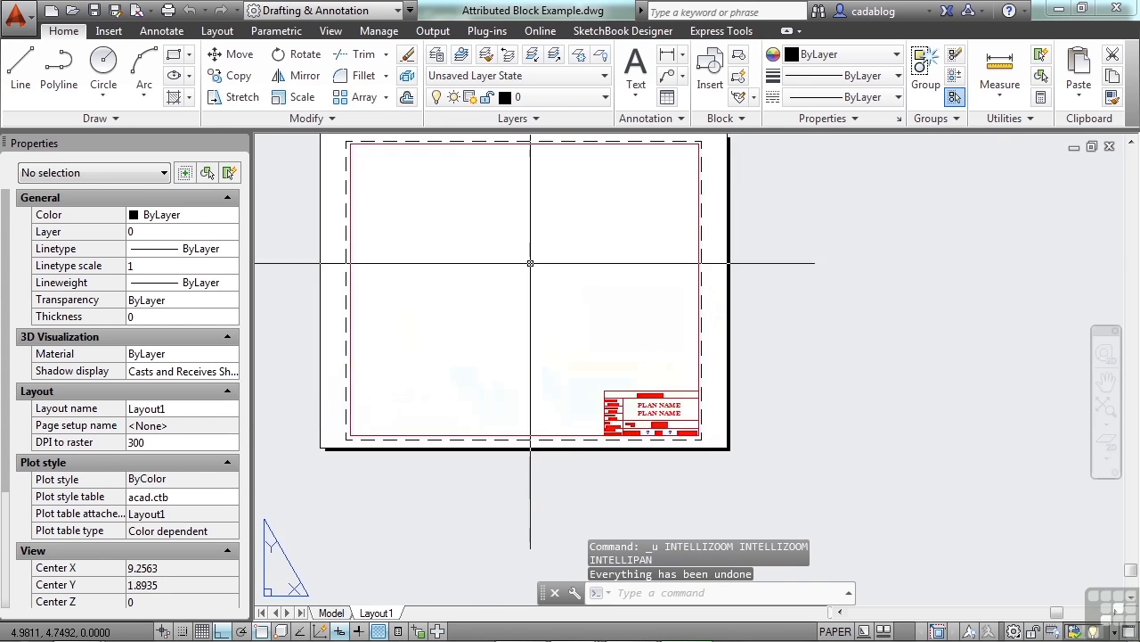
left_click(680, 208)
middle_click_drag(594, 211, 570, 383)
key("Escape")
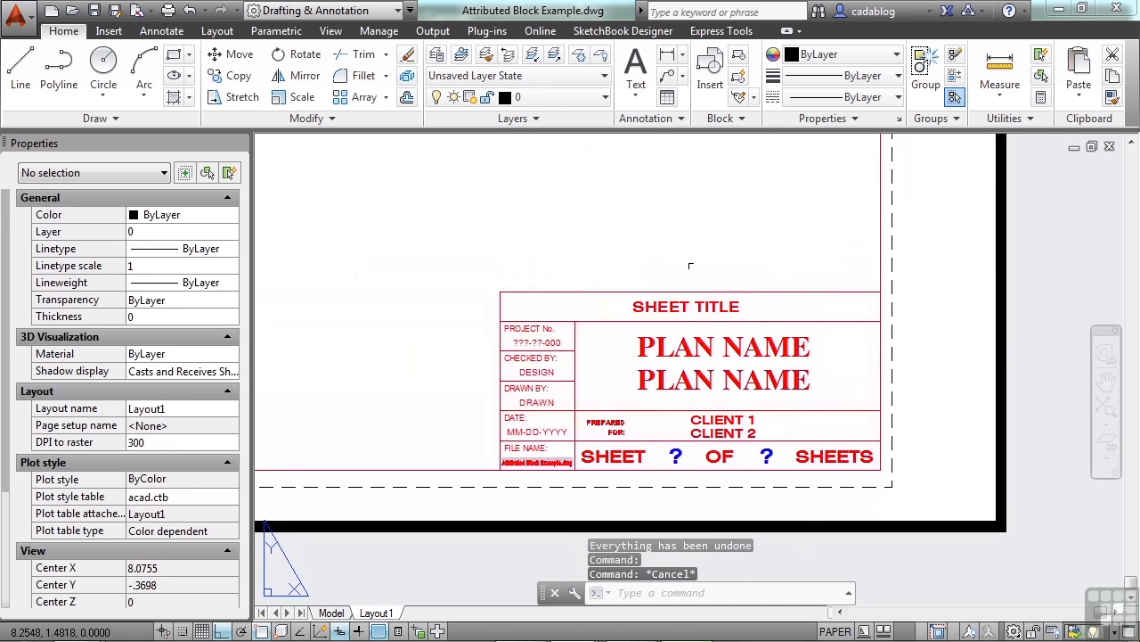
scroll(598, 392, "up", 2)
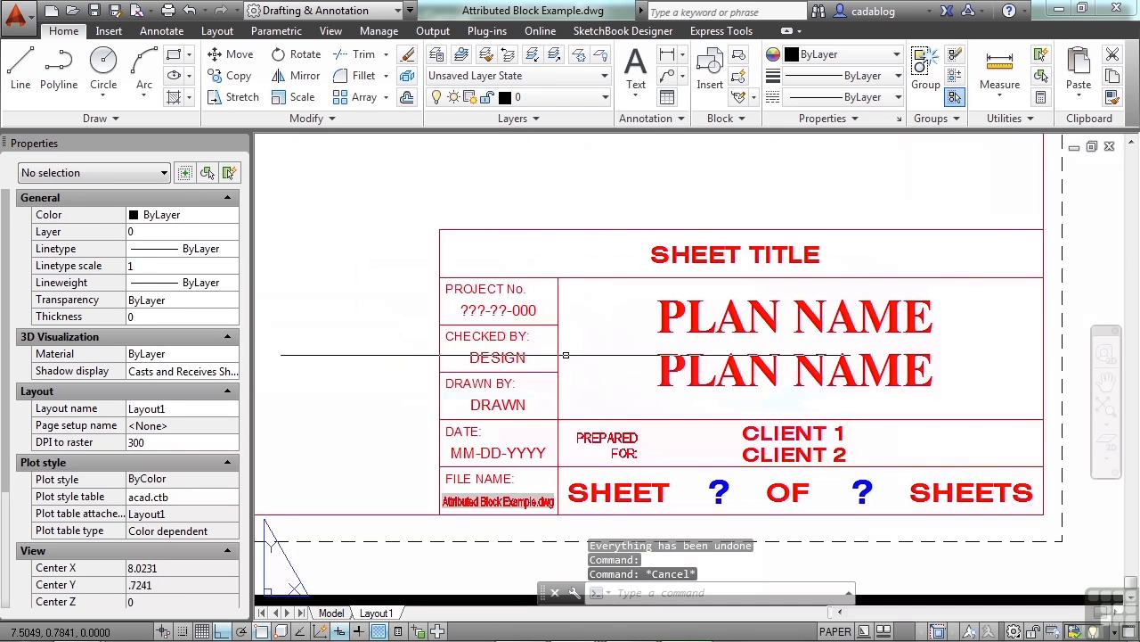
left_click(525, 310)
double_click(524, 310)
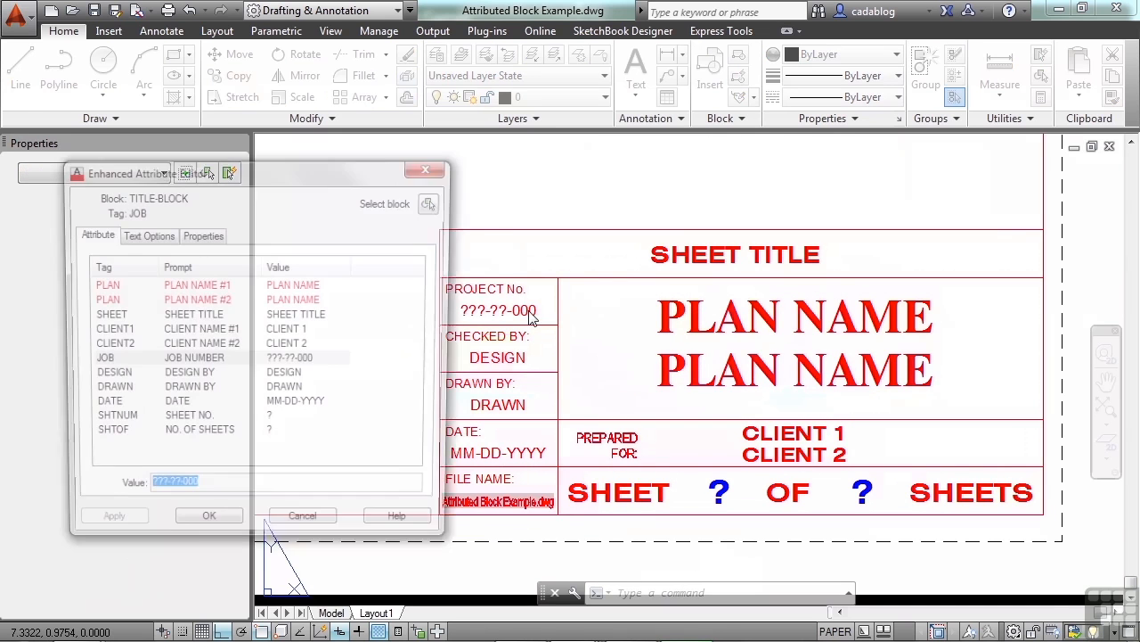
type("something")
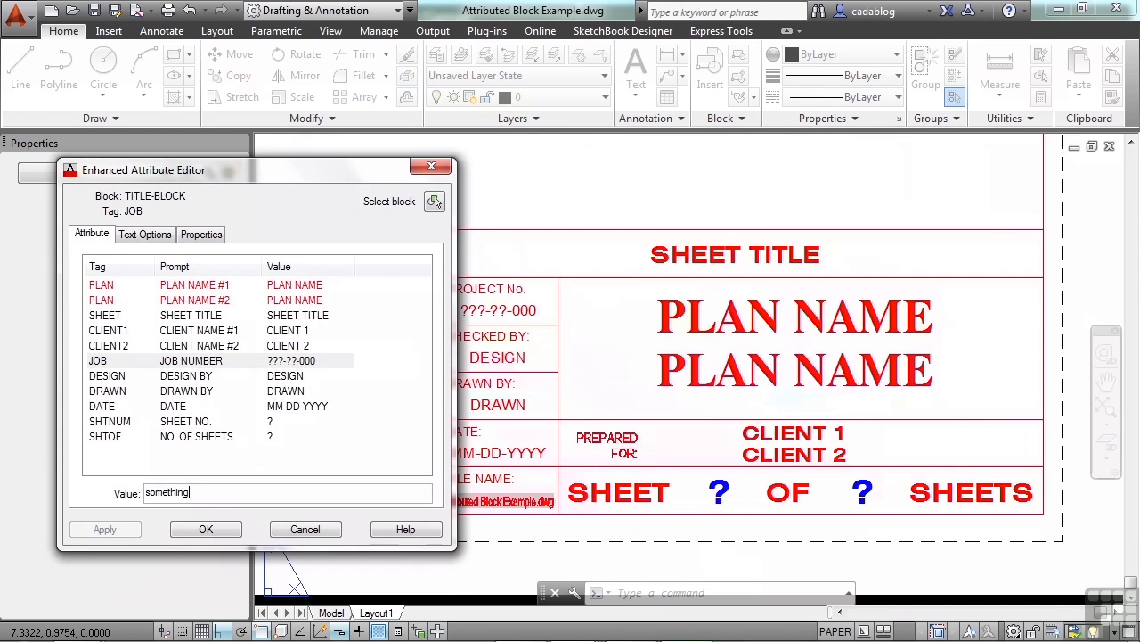
key("Return")
type("special")
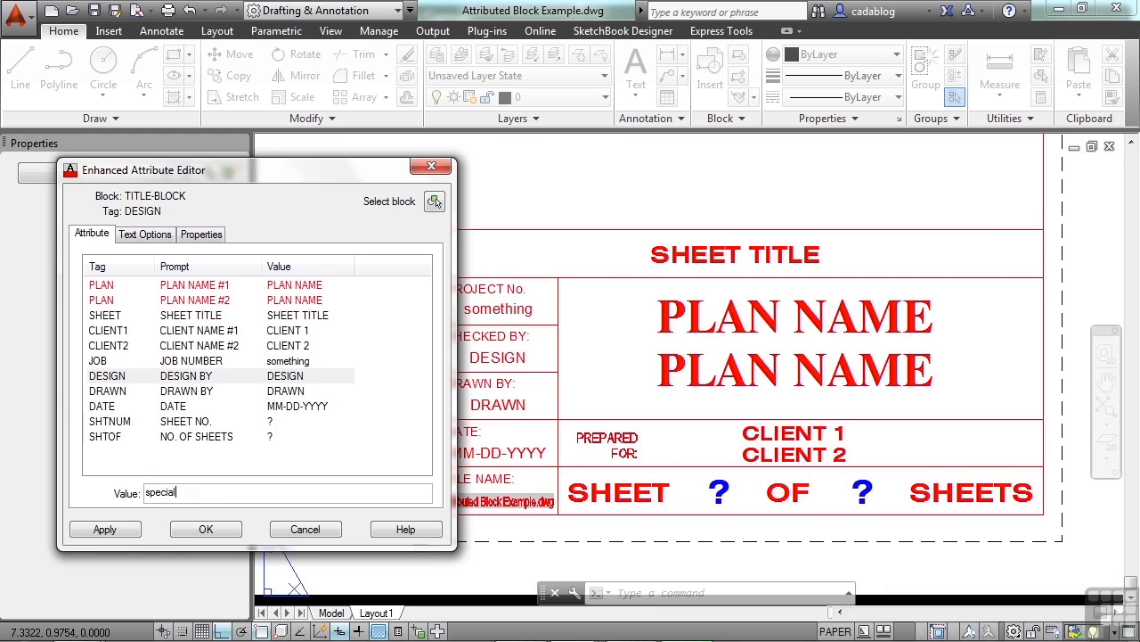
left_click(228, 533)
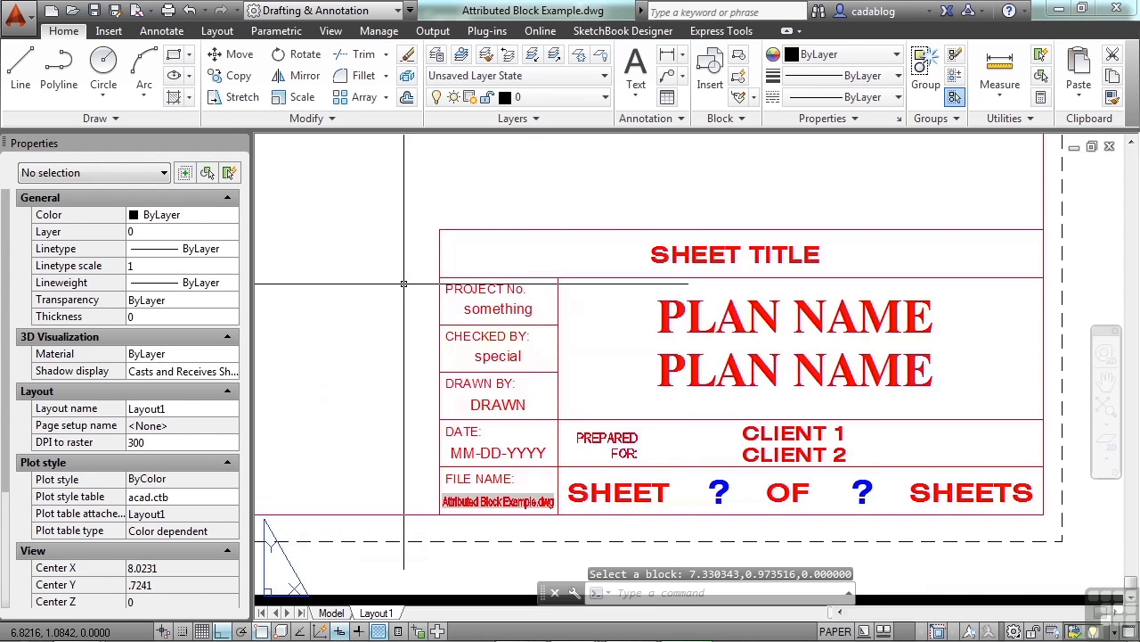
Explode the title block with its edited attribute values and undo the explosion.
key("Return")
left_click(466, 294)
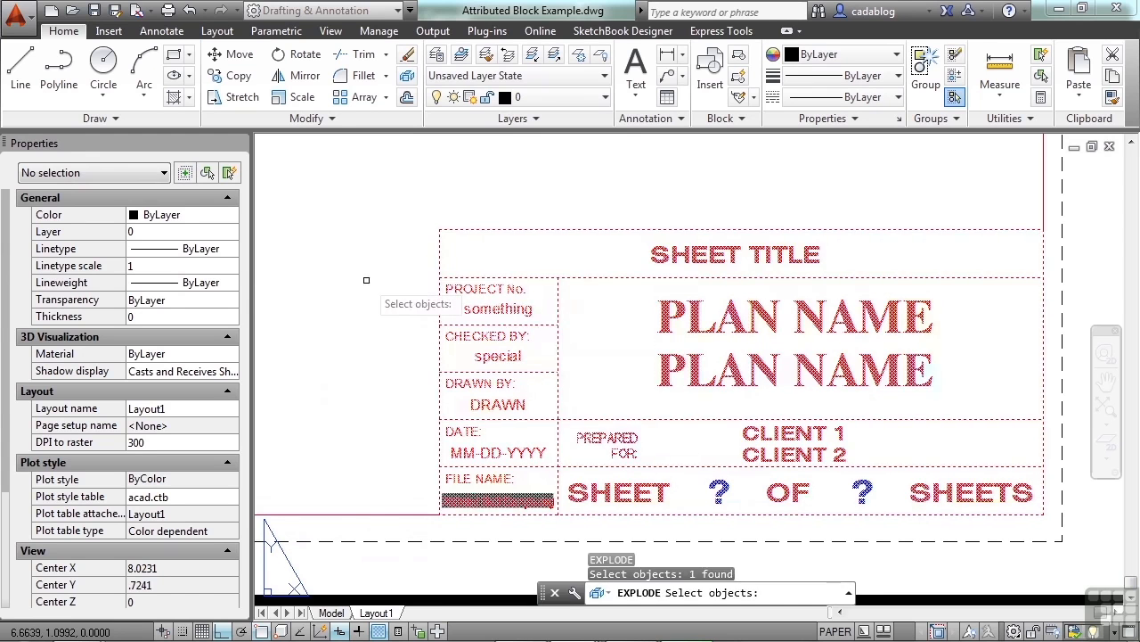
key("Return")
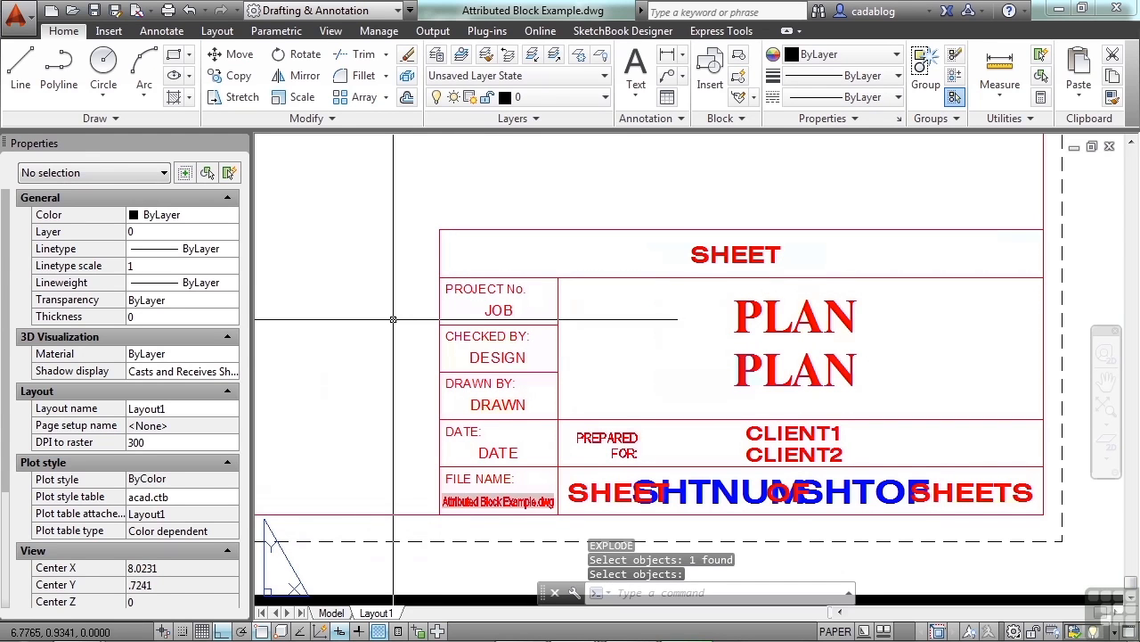
key("ctrl+z")
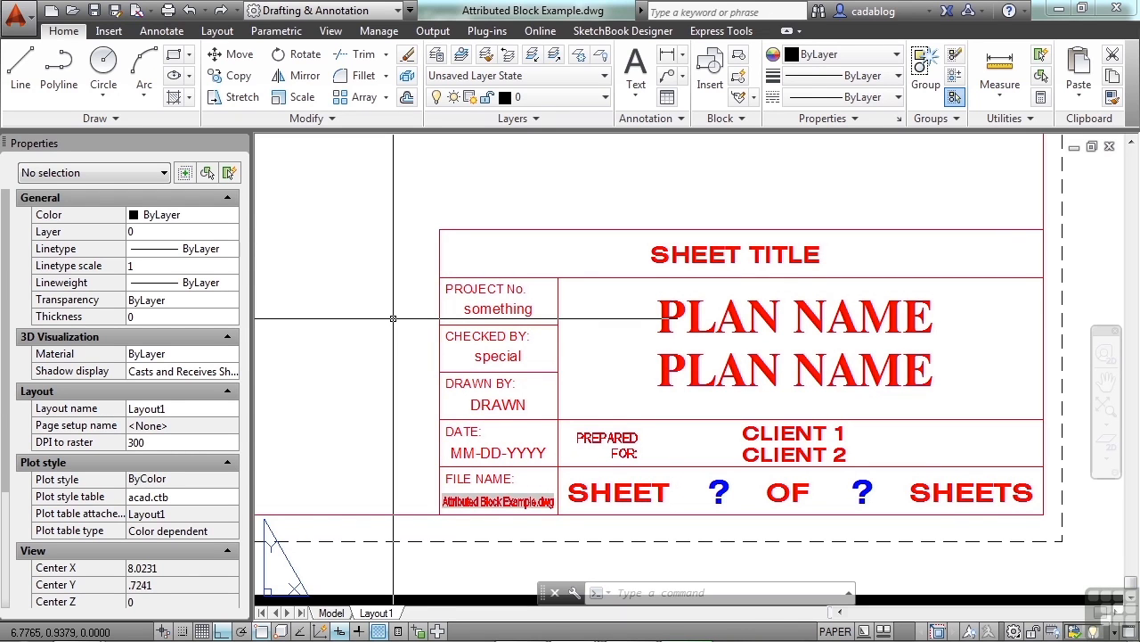
Use the BURST command on the title block to convert its attribute values to plain text.
type("BURST")
key("Return")
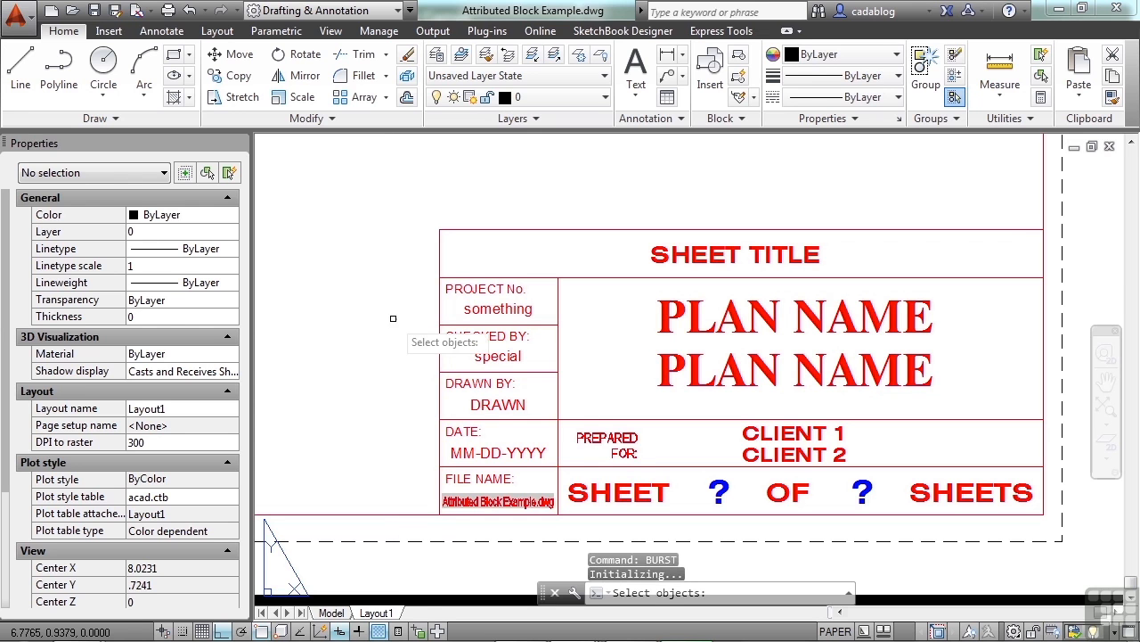
left_click(455, 320)
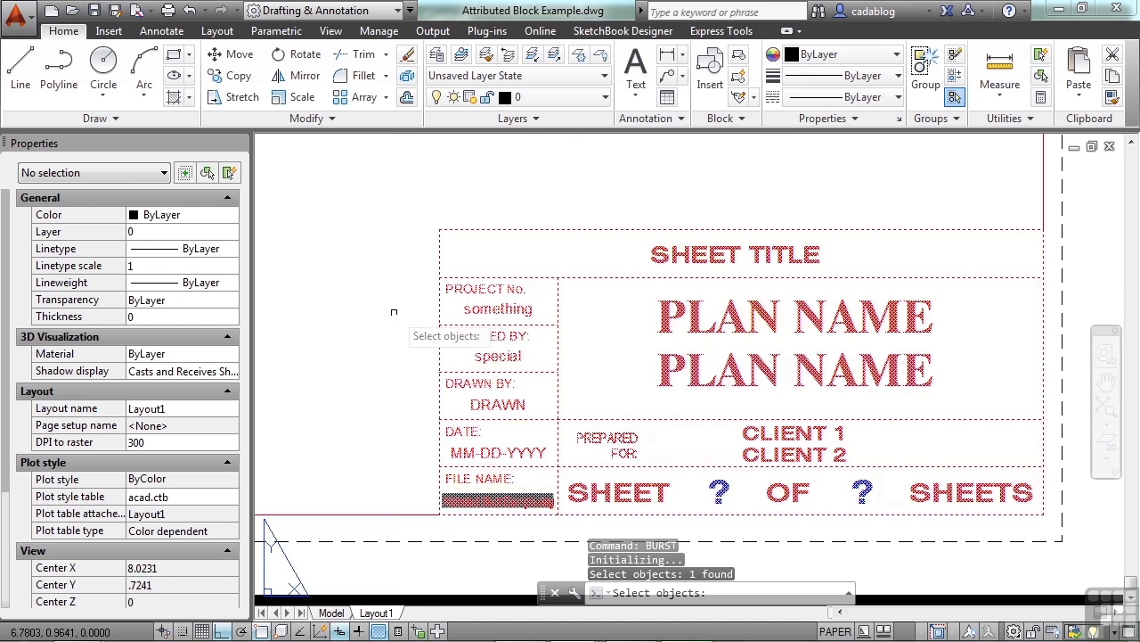
key("Return")
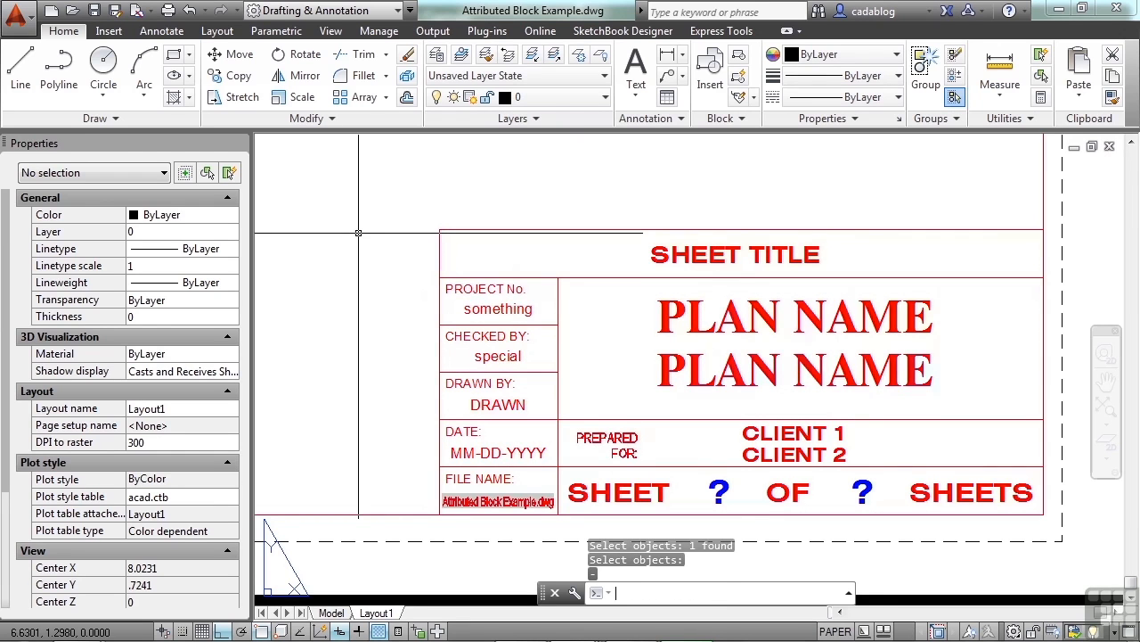
Examine the burst title block's upper border line, sheet title and PROJECT No. text as individual objects without changing them.
left_click(463, 230)
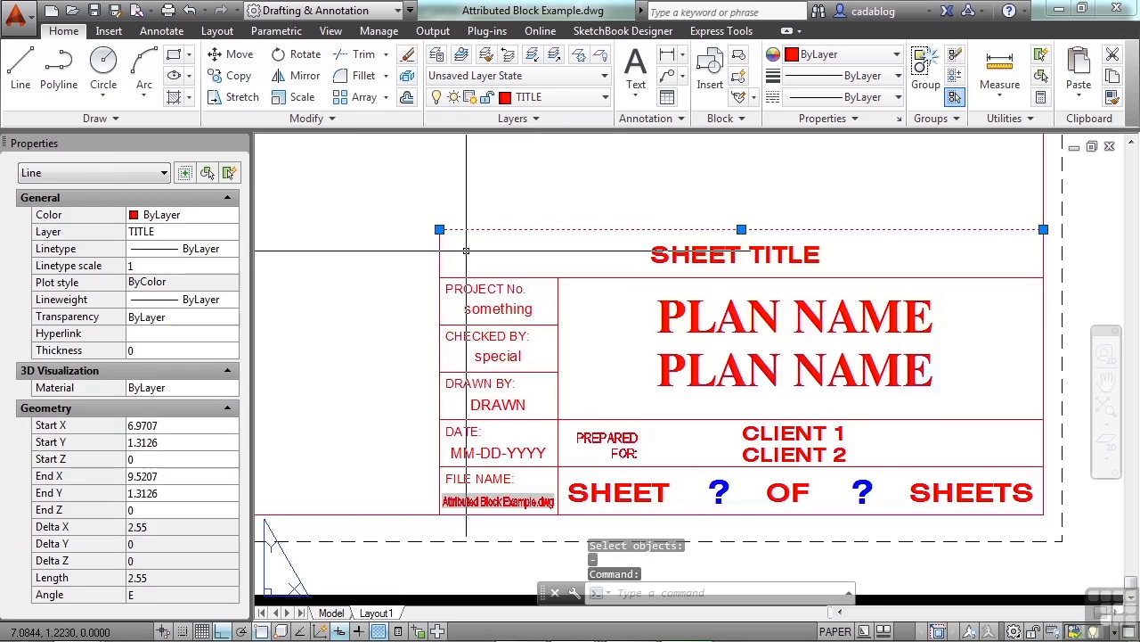
key("Escape")
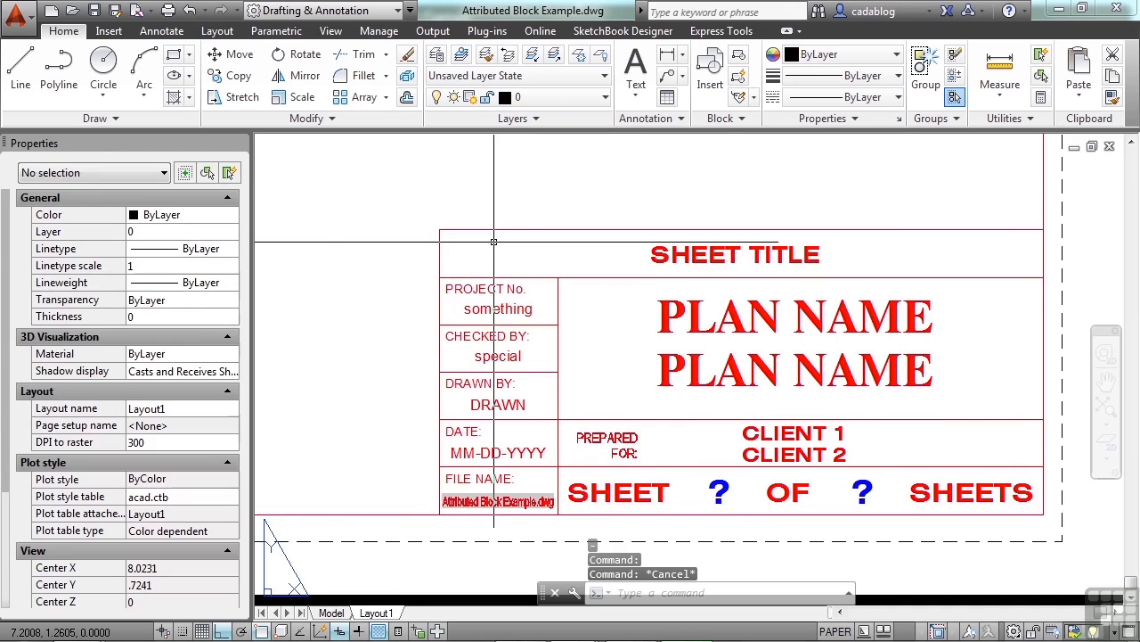
left_click(659, 251)
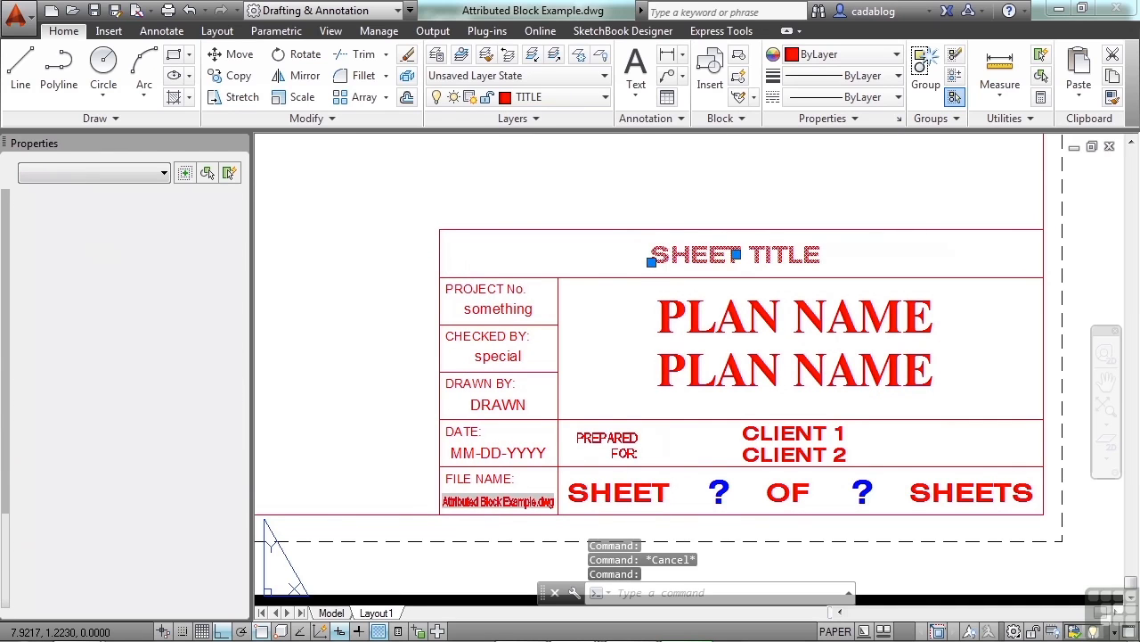
double_click(672, 259)
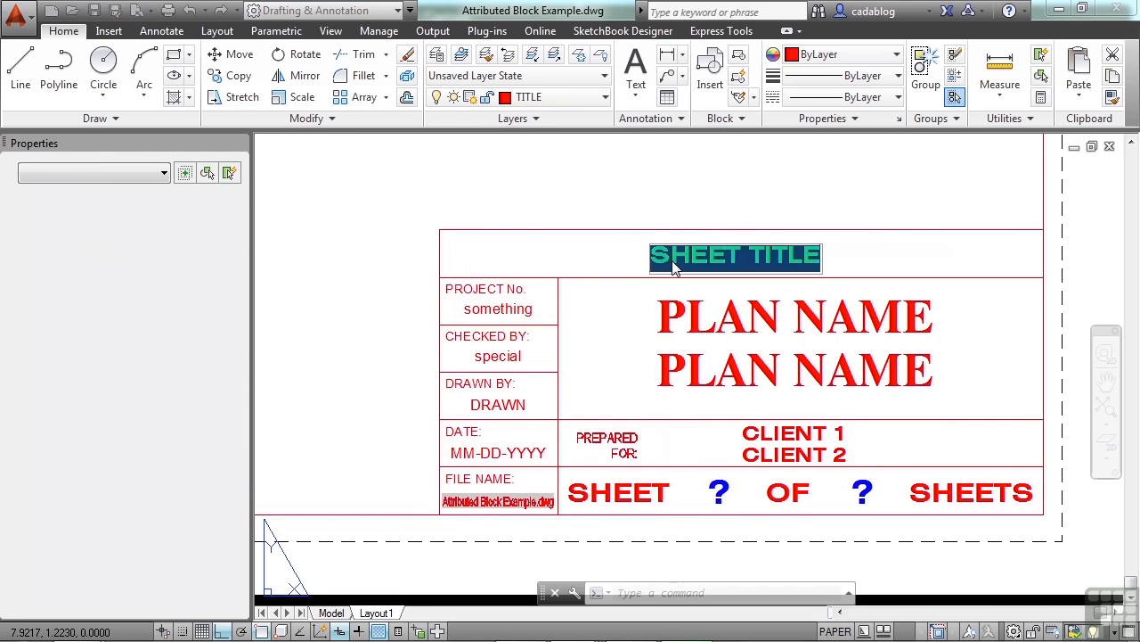
left_click(621, 272)
key("Escape")
scroll(475, 336, "up", 4)
left_click(535, 270)
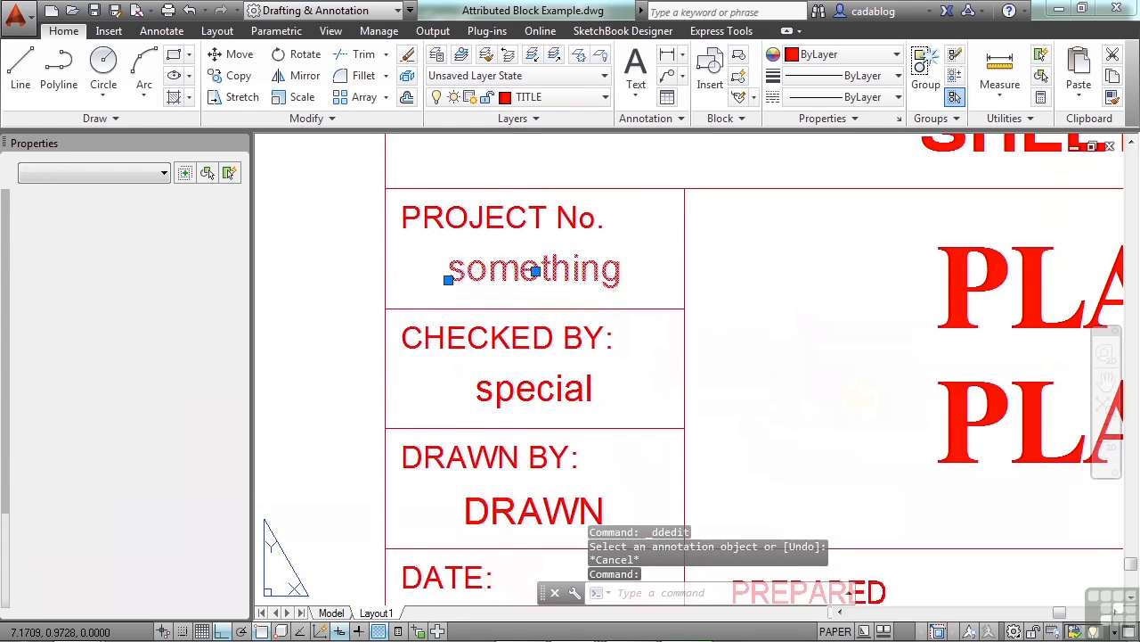
double_click(503, 270)
left_click(704, 303)
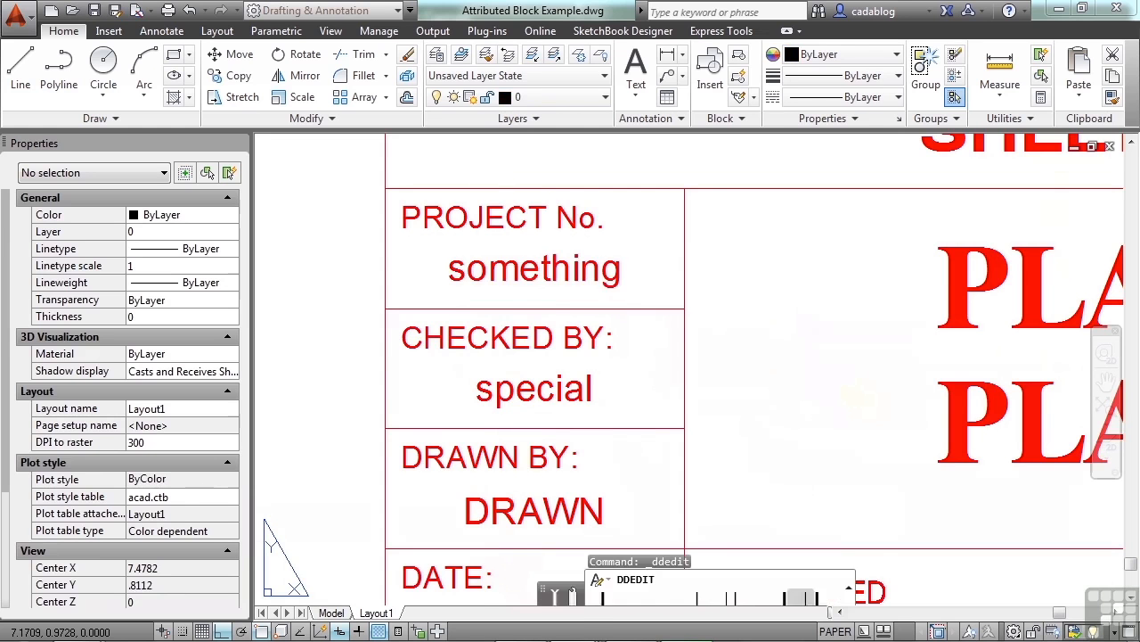
scroll(438, 200, "down", 5)
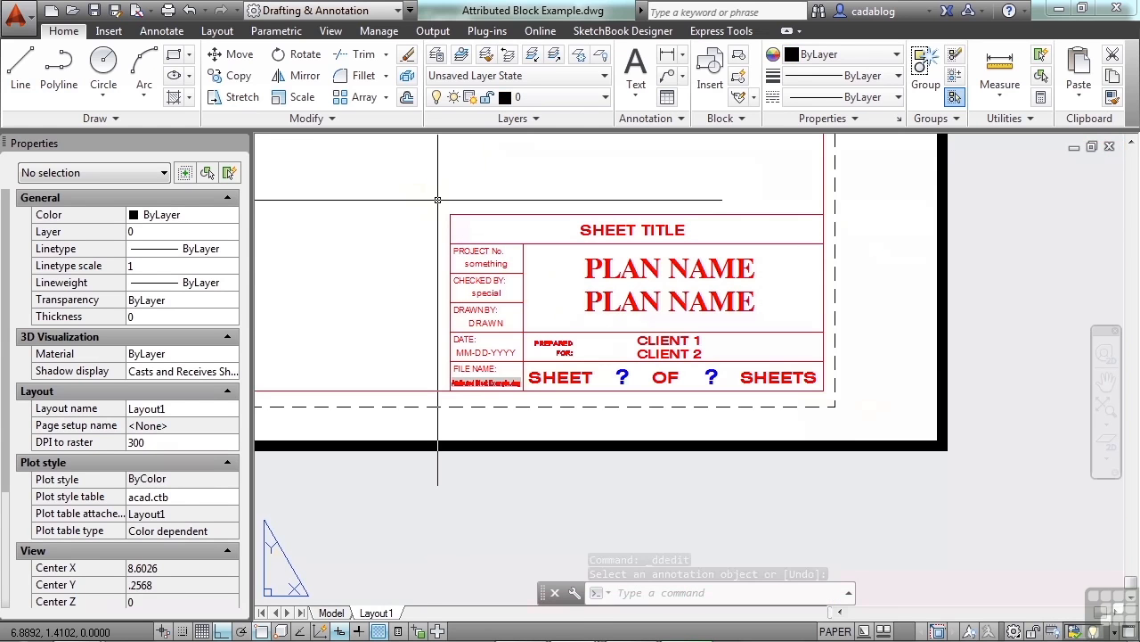